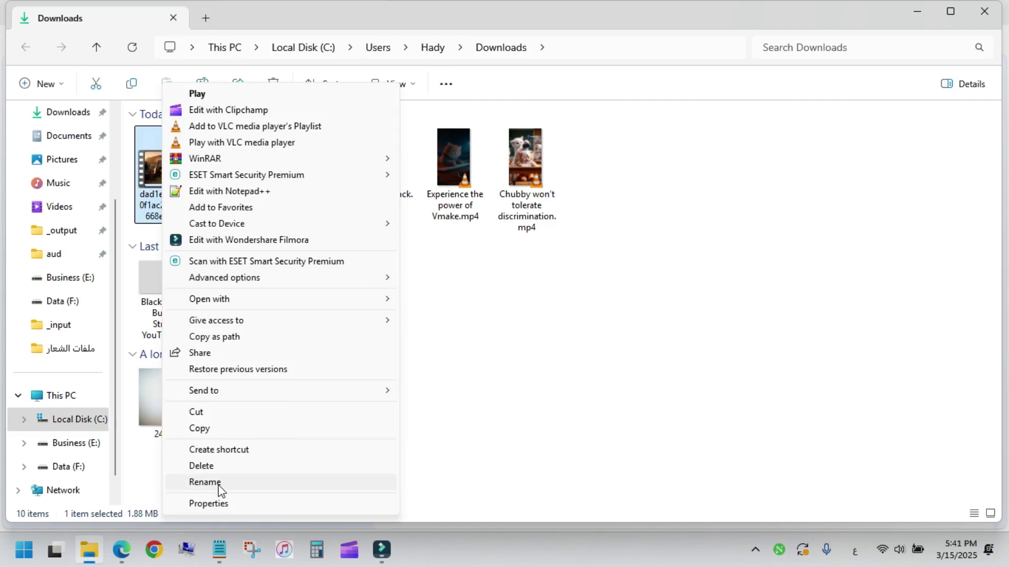
Rename the selected downloaded video as 9.mp4.
{"action": "type", "text": "9"}
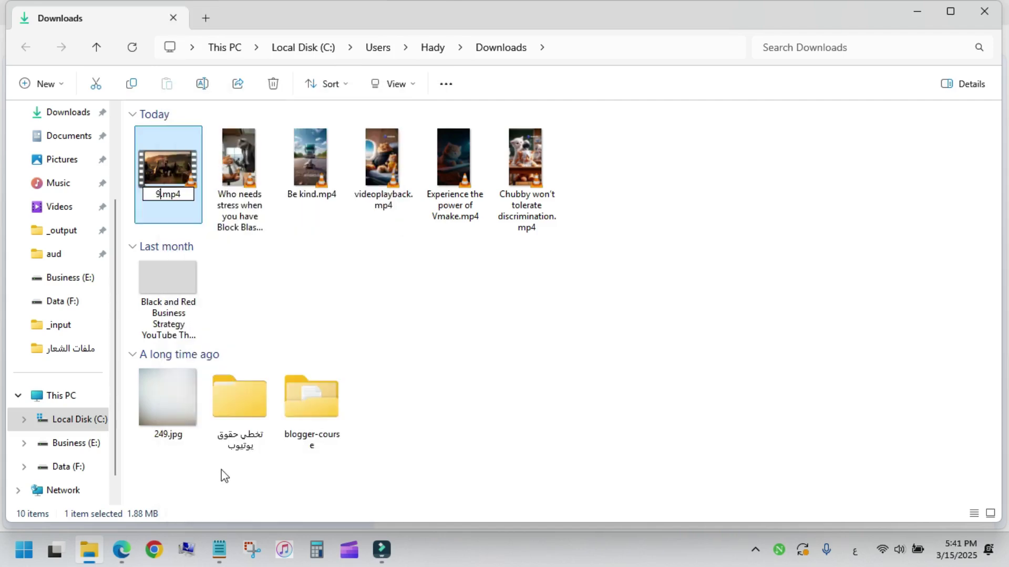
{"action": "left_click", "coordinate": [148, 494]}
Look up the Wan clip prompt "A joyful scene where the dragon" in the ChatGPT prompt list to identify its scene number.
{"action": "left_click", "coordinate": [121, 550]}
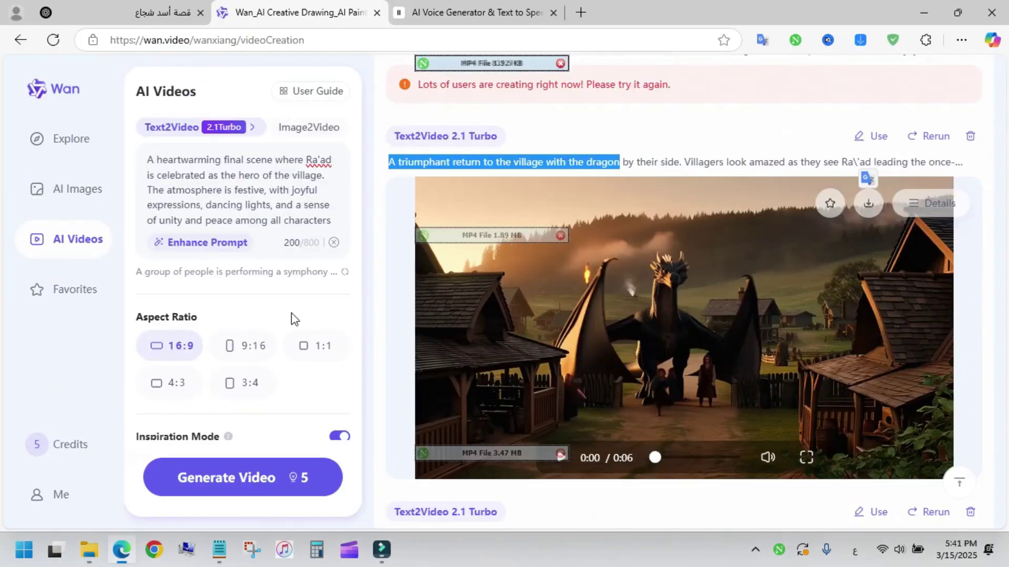
{"action": "left_click", "coordinate": [179, 8]}
{"action": "left_click_drag", "start_coordinate": [259, 256], "coordinate": [541, 256]}
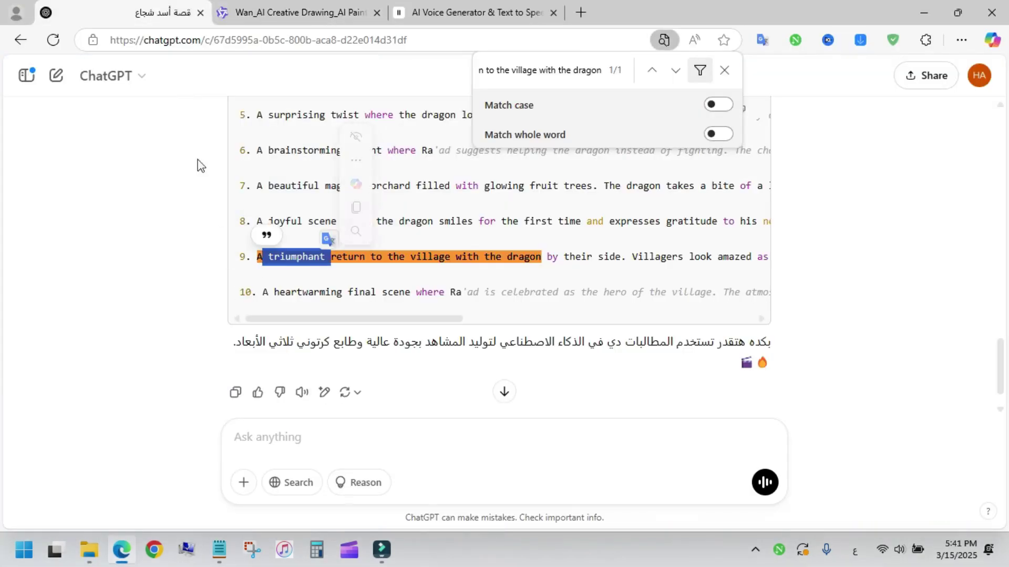
{"action": "left_click", "coordinate": [297, 12]}
{"action": "scroll", "coordinate": [747, 302], "scroll_direction": "down", "scroll_amount": 4}
{"action": "scroll", "coordinate": [746, 301], "scroll_direction": "down", "scroll_amount": 4}
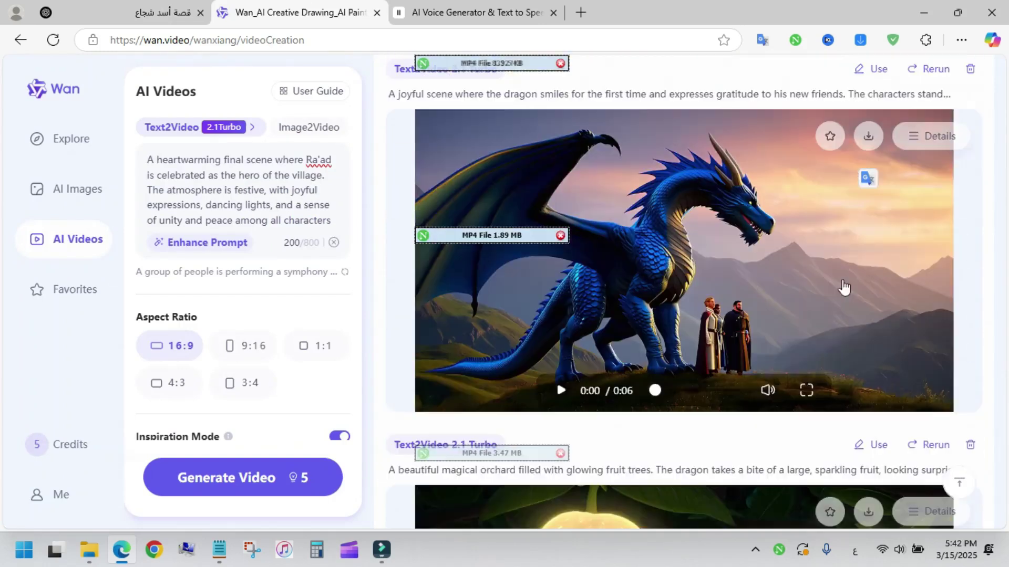
{"action": "scroll", "coordinate": [494, 209], "scroll_direction": "up", "scroll_amount": 2}
{"action": "left_click_drag", "start_coordinate": [389, 168], "coordinate": [539, 176]}
{"action": "key", "text": "ctrl+c"}
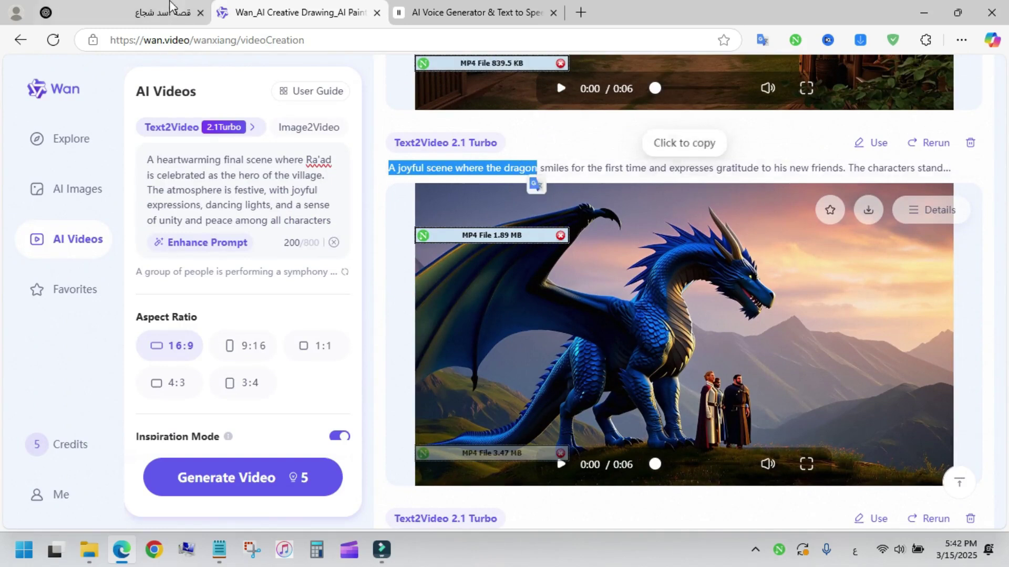
{"action": "key", "text": "ctrl+shift+Tab"}
{"action": "key", "text": "ctrl+f"}
{"action": "key", "text": "ctrl+v"}
{"action": "key", "text": "ctrl+Tab"}
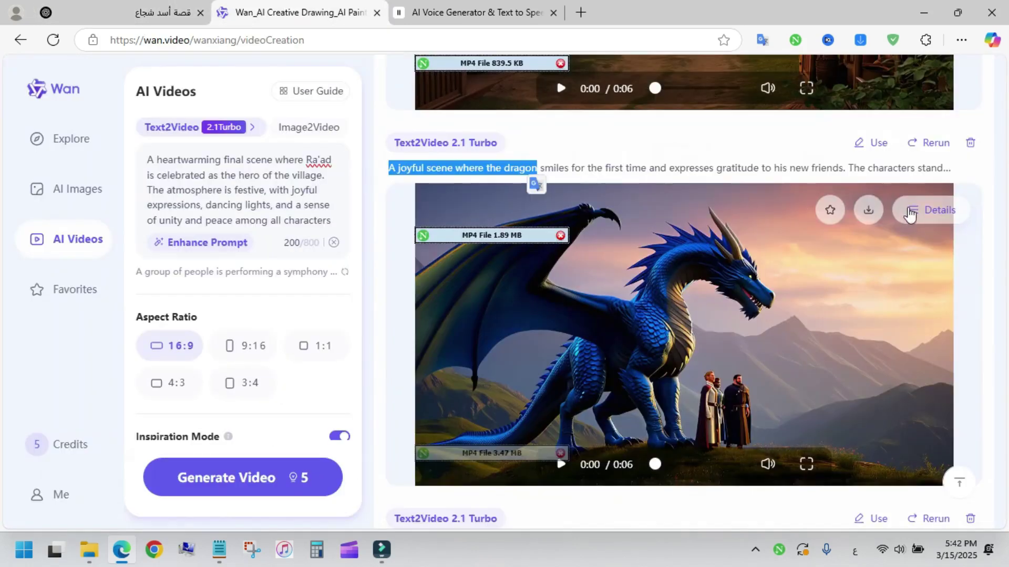
Download the blue dragon clip from Wan and rename the downloaded file as 8.mp4.
{"action": "left_click", "coordinate": [872, 215]}
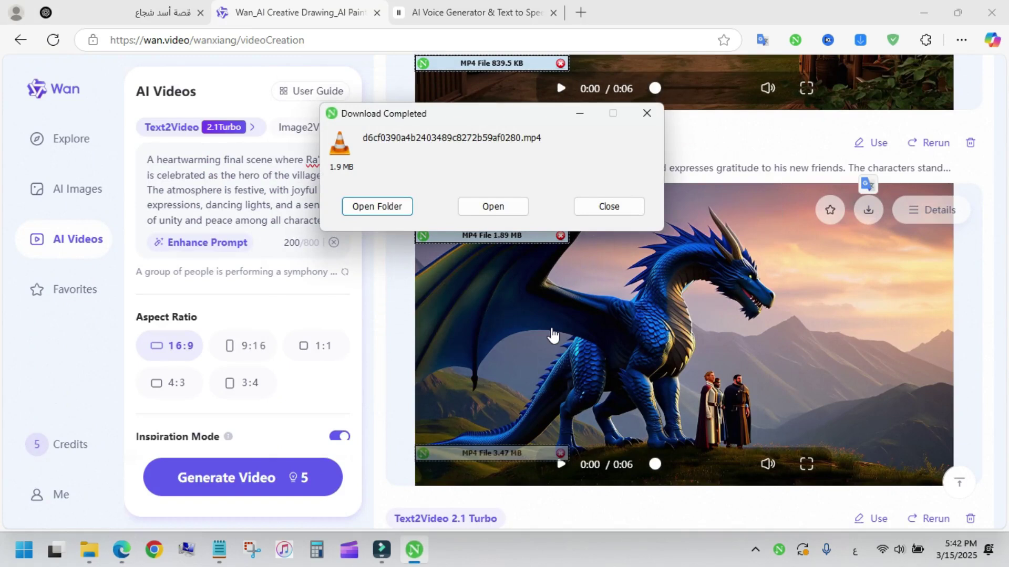
{"action": "left_click", "coordinate": [383, 211]}
{"action": "key", "text": "F2"}
{"action": "type", "text": "8"}
{"action": "left_click", "coordinate": [777, 209]}
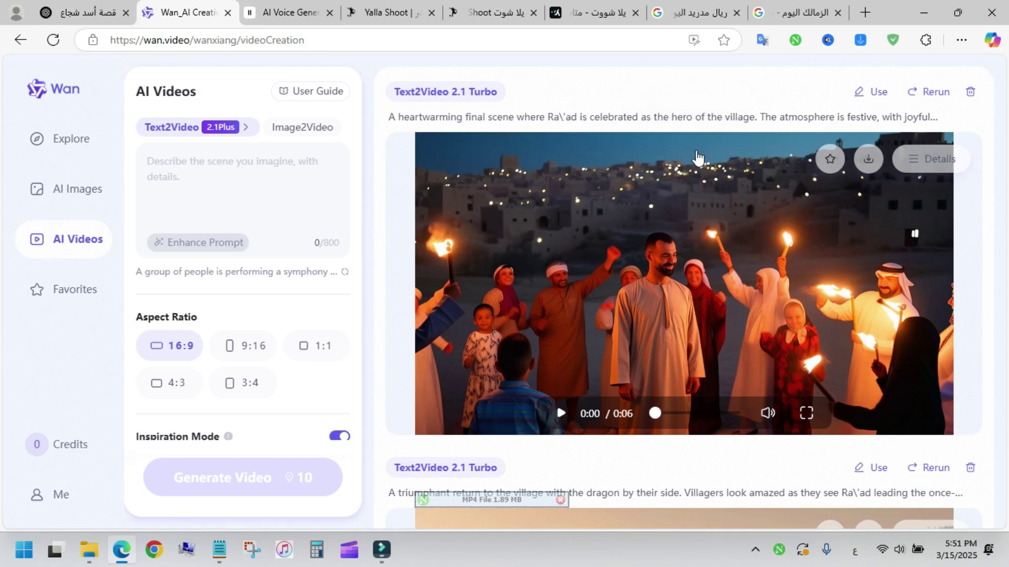
Download the final village celebration clip from Wan and rename the file in Downloads as 10.mp4.
{"action": "left_click", "coordinate": [866, 163]}
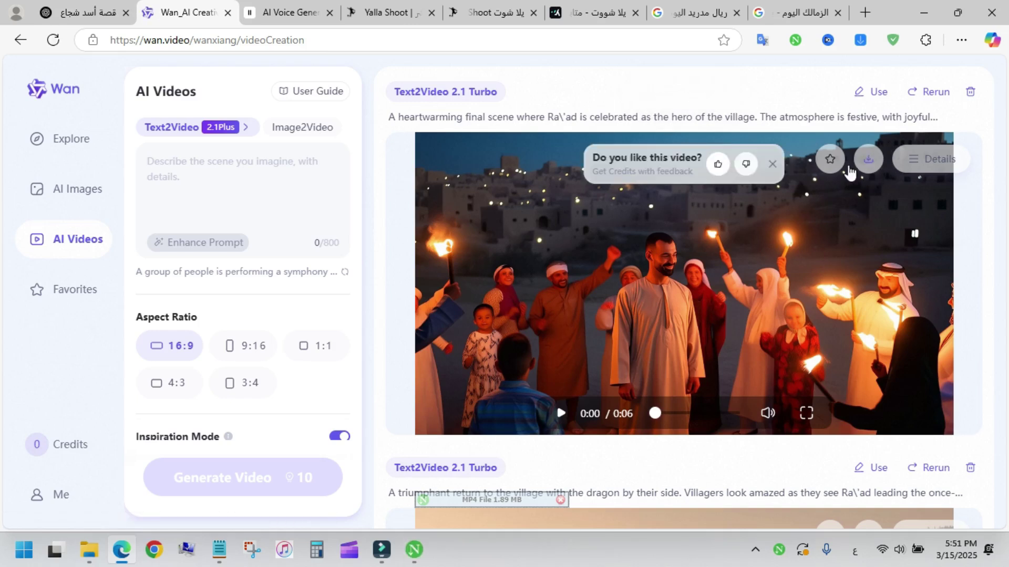
{"action": "left_click", "coordinate": [89, 549]}
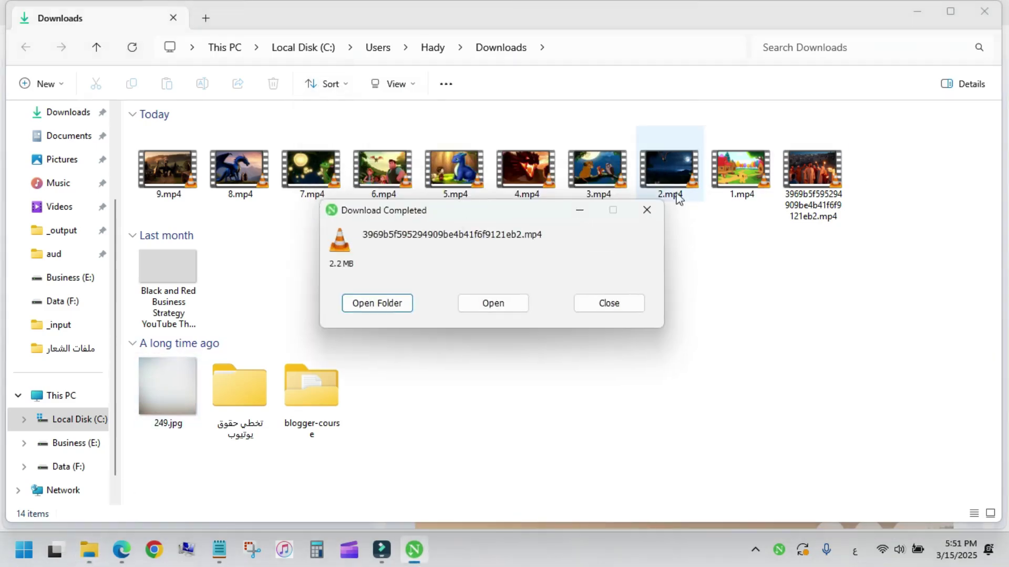
{"action": "left_click", "coordinate": [803, 174]}
{"action": "key", "text": "F2"}
{"action": "type", "text": "10.mp4"}
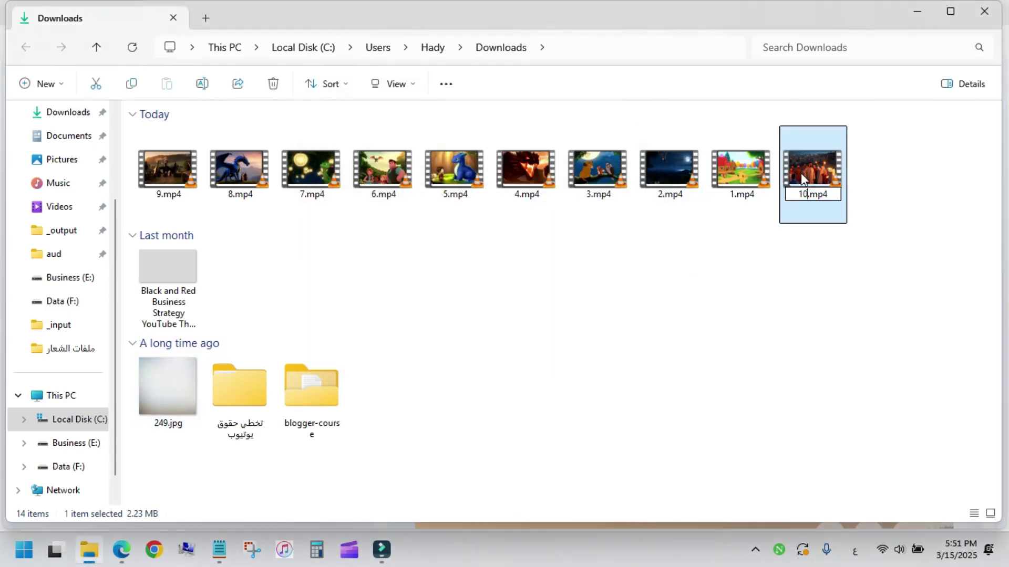
{"action": "key", "text": "Return"}
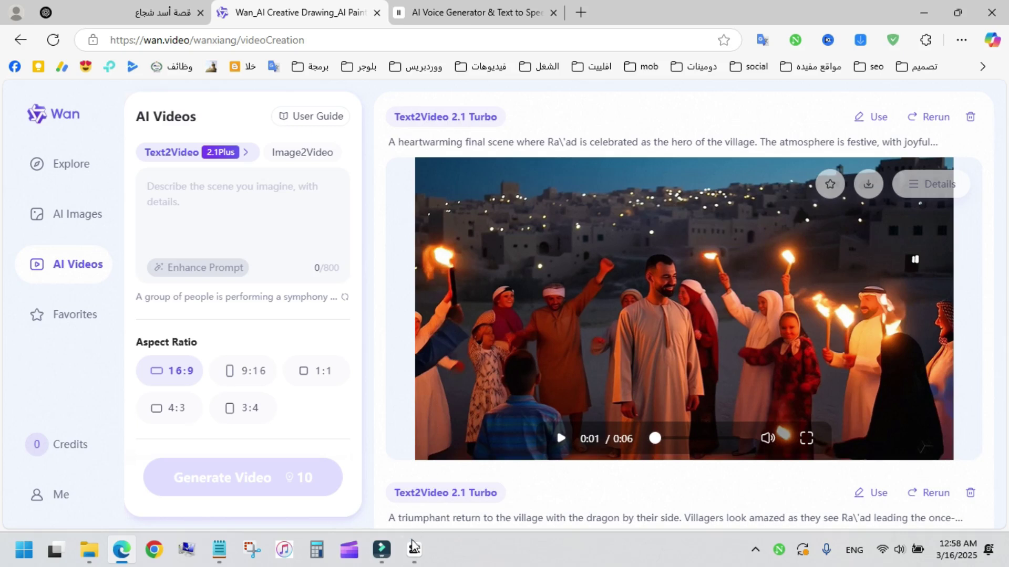
Switch to CapCut, create a new project and import the ten clips 1.mp4 to 10.mp4 from Downloads.
{"action": "left_click", "coordinate": [413, 556]}
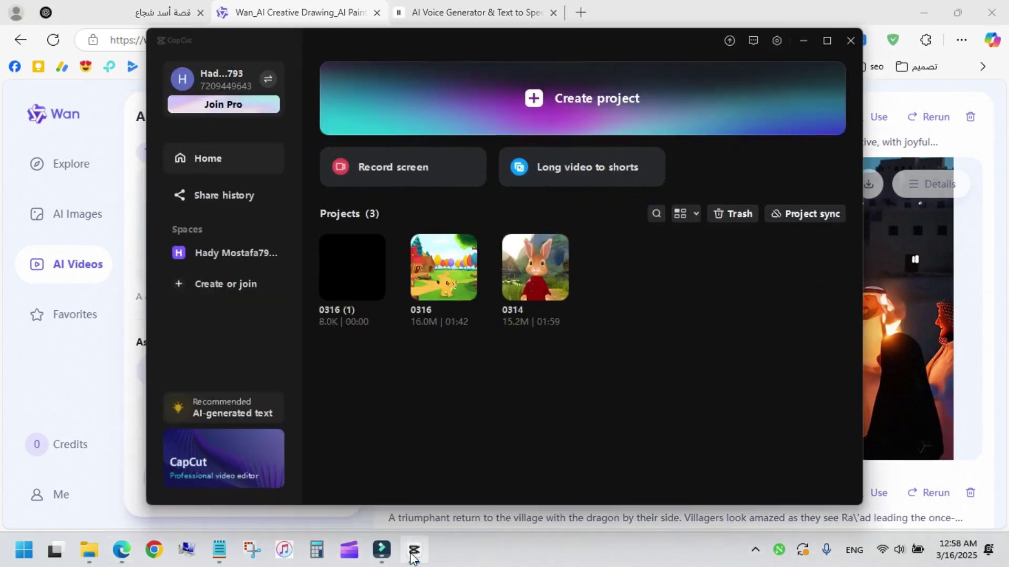
{"action": "left_click", "coordinate": [567, 102]}
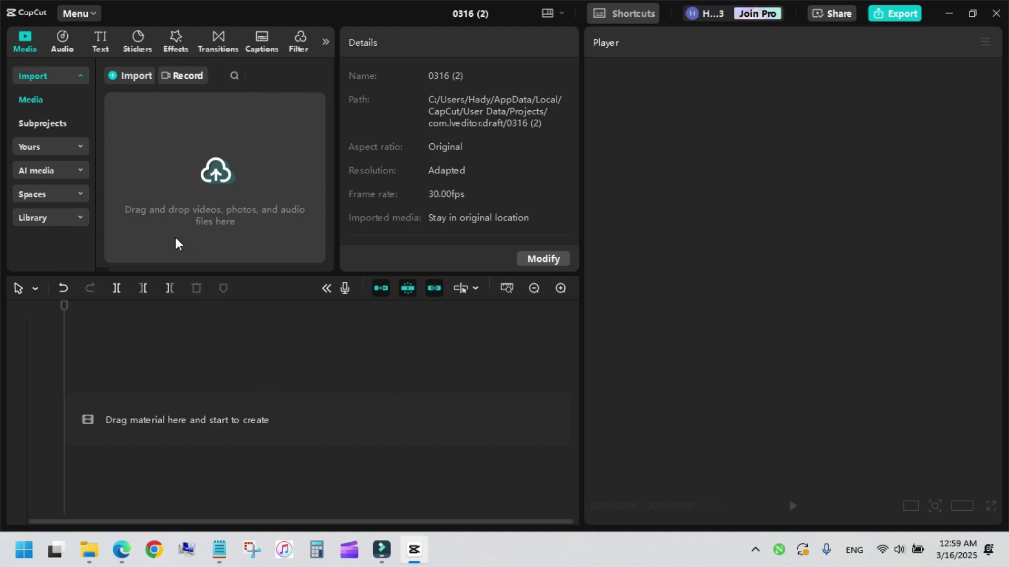
{"action": "left_click", "coordinate": [123, 82]}
{"action": "left_click", "coordinate": [53, 171]}
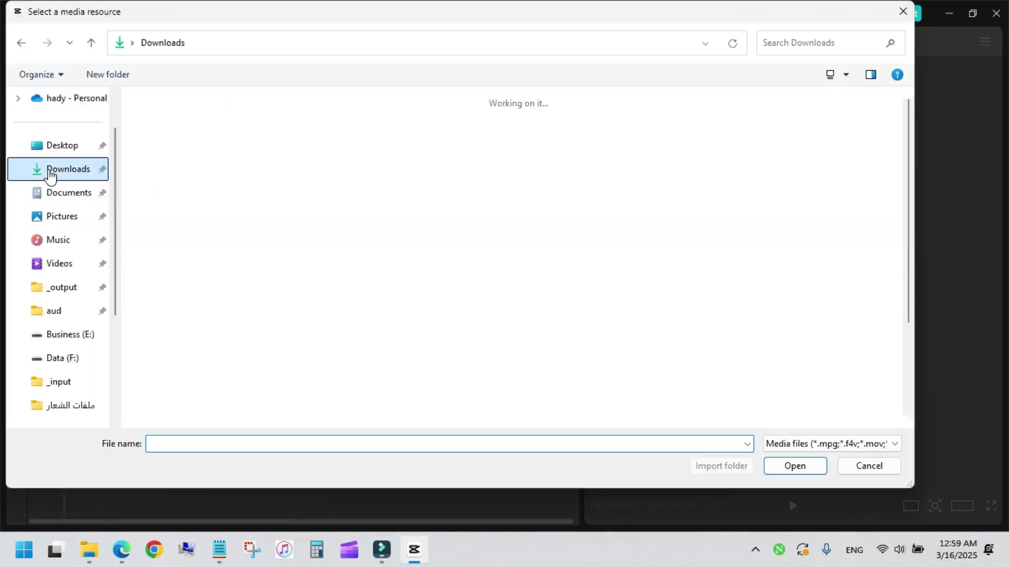
{"action": "left_click_drag", "start_coordinate": [129, 287], "coordinate": [856, 321]}
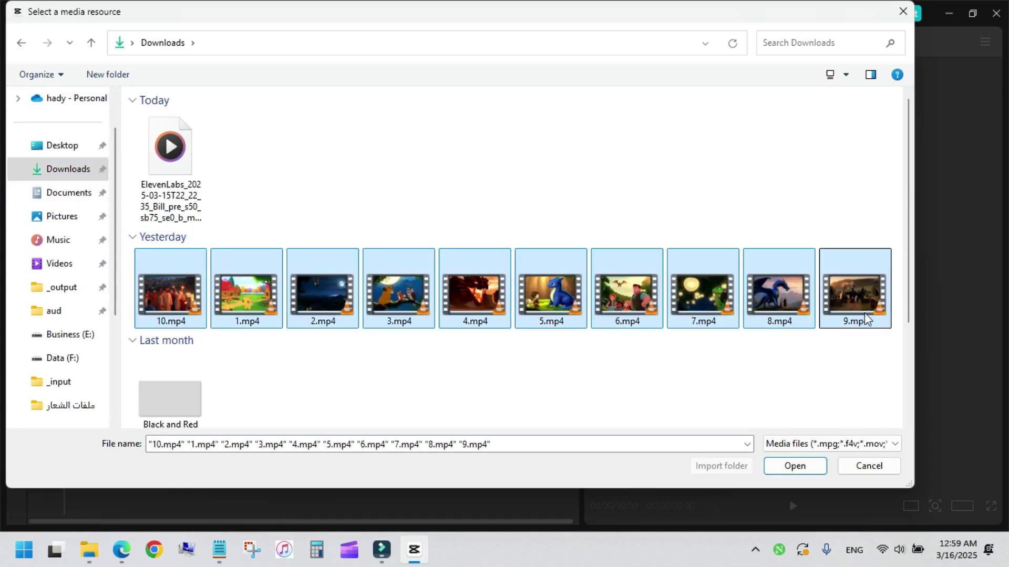
{"action": "left_click", "coordinate": [796, 466]}
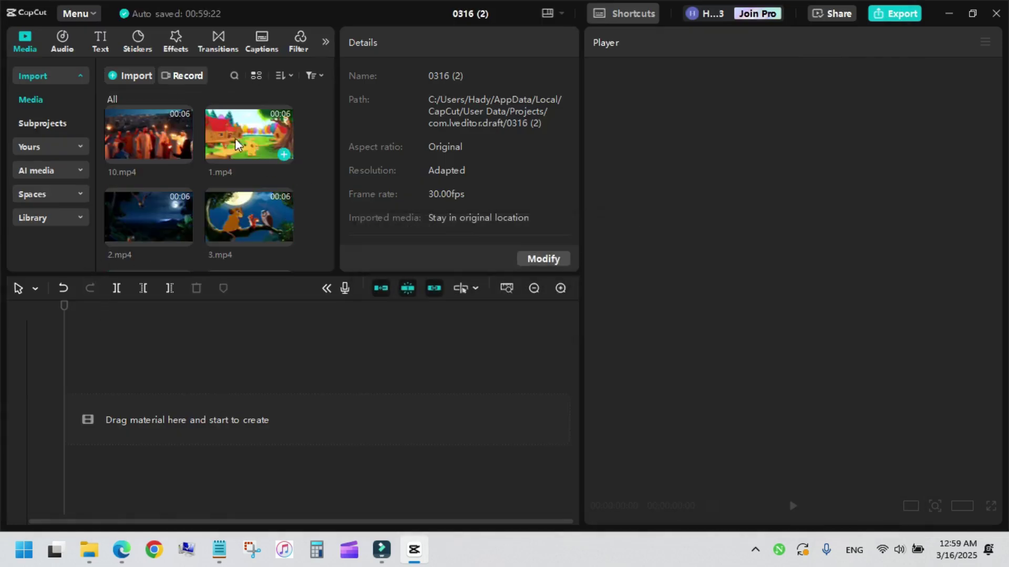
Place 1.mp4, 2.mp4 and 3.mp4 end to end in that order on the main timeline track.
{"action": "left_click_drag", "start_coordinate": [235, 143], "coordinate": [152, 424]}
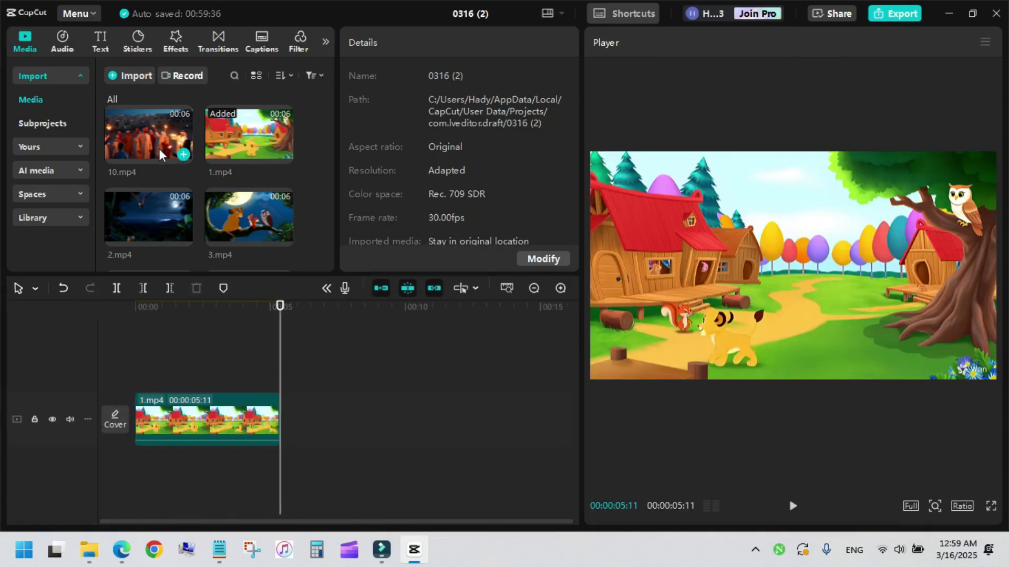
{"action": "left_click_drag", "start_coordinate": [139, 215], "coordinate": [295, 424]}
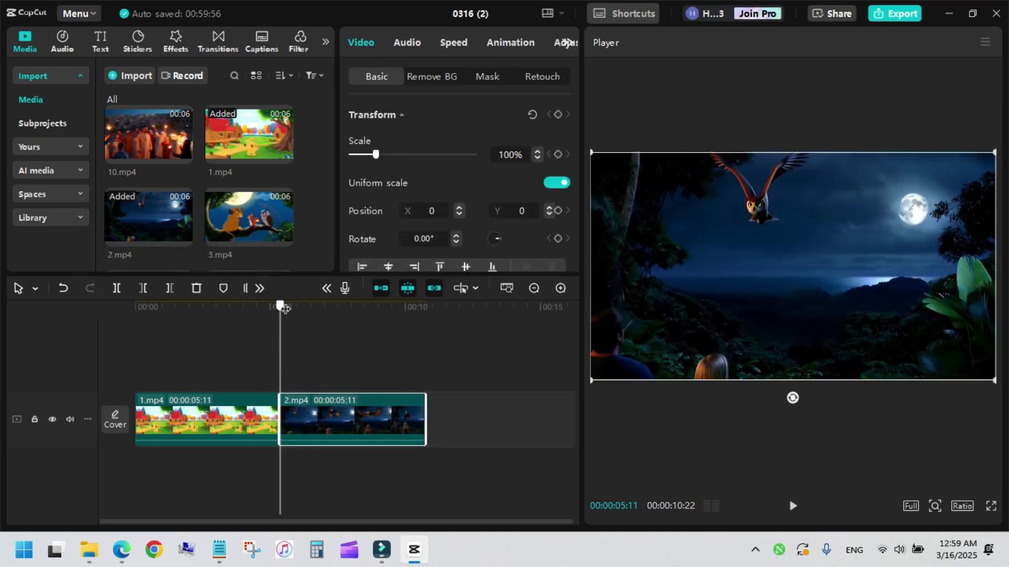
{"action": "left_click_drag", "start_coordinate": [282, 306], "coordinate": [496, 338]}
{"action": "left_click_drag", "start_coordinate": [279, 231], "coordinate": [440, 423]}
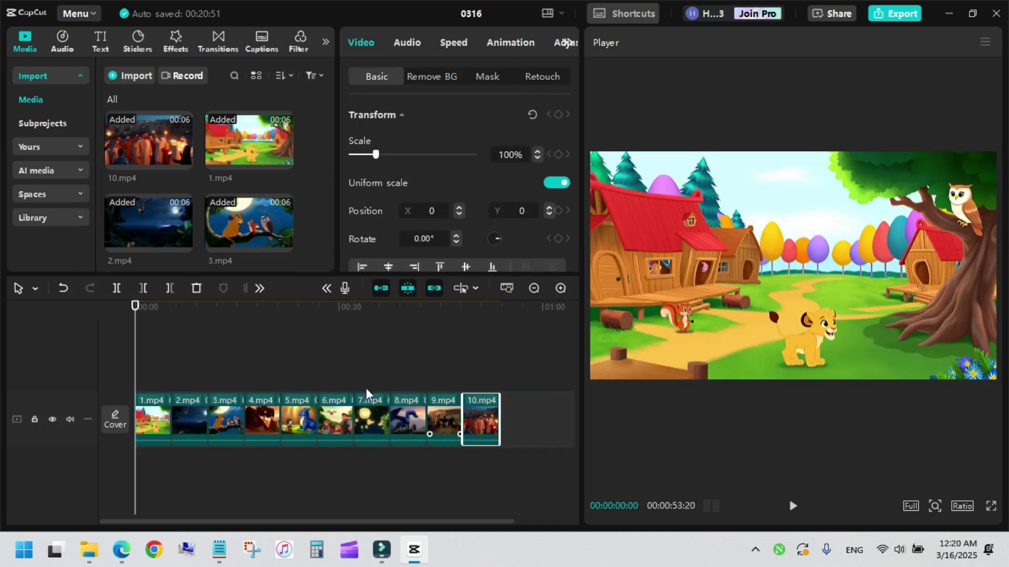
Copy the Arabic story text through scene 10 from the ChatGPT conversation and paste it into Notepad.
{"action": "left_click", "coordinate": [121, 550]}
{"action": "left_click", "coordinate": [457, 10]}
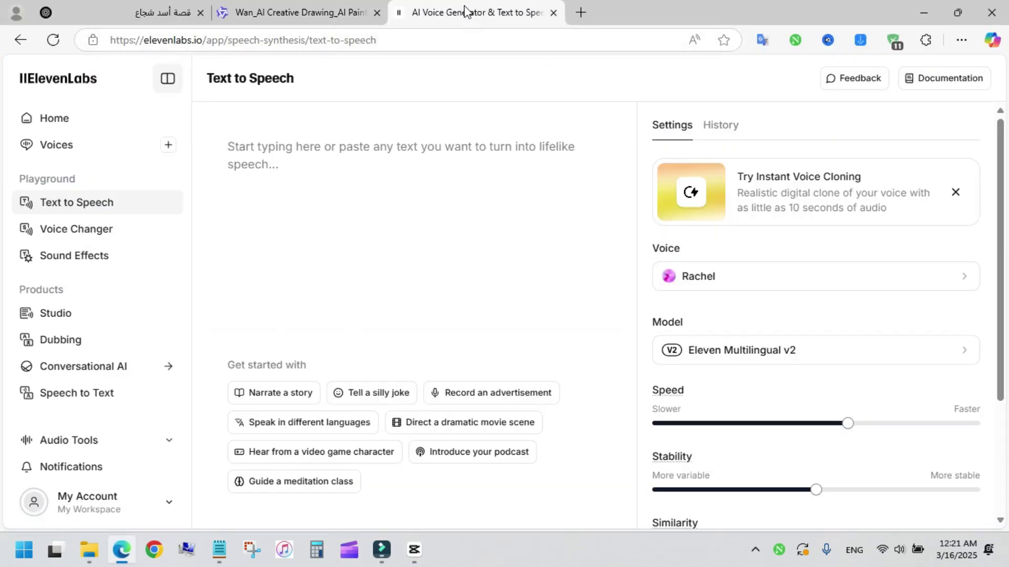
{"action": "left_click", "coordinate": [166, 12]}
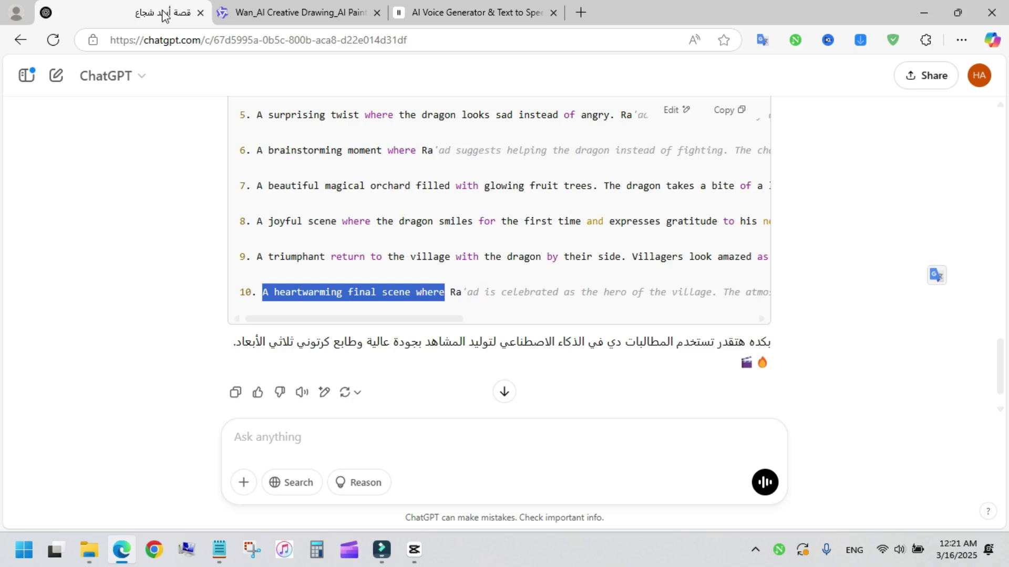
{"action": "scroll", "coordinate": [480, 163], "scroll_direction": "up", "scroll_amount": 6}
{"action": "scroll", "coordinate": [610, 185], "scroll_direction": "up", "scroll_amount": 10}
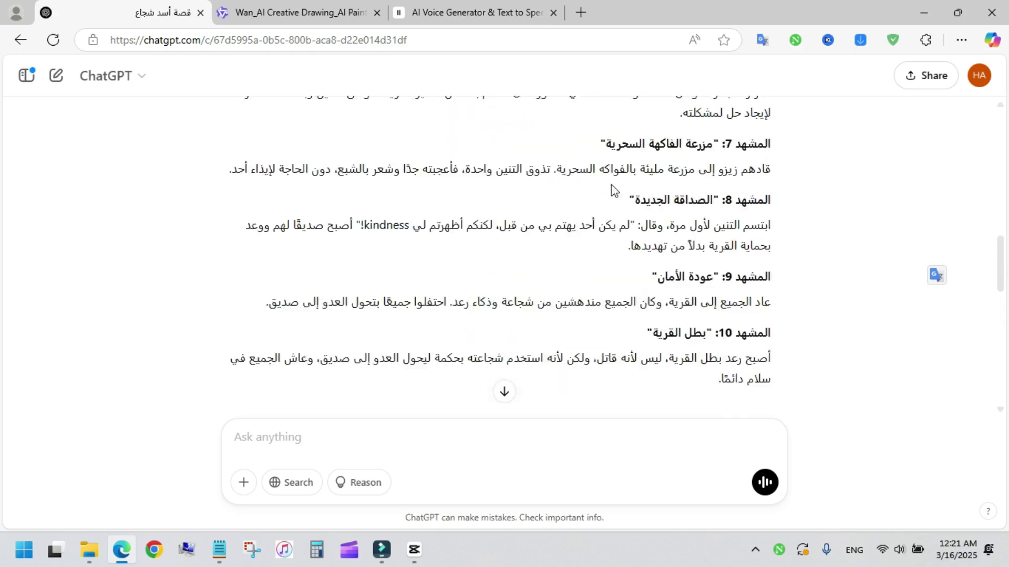
{"action": "left_click_drag", "start_coordinate": [780, 221], "coordinate": [667, 310]}
{"action": "scroll", "coordinate": [683, 295], "scroll_direction": "down", "scroll_amount": 10}
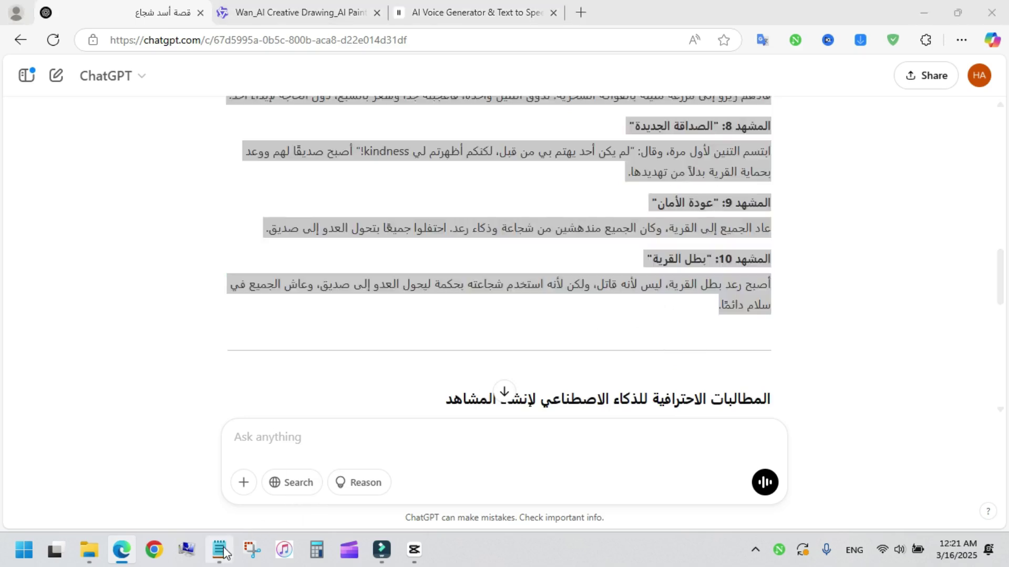
{"action": "left_click", "coordinate": [219, 550]}
{"action": "key", "text": "ctrl+v"}
Set the pasted Arabic story to right-to-left reading order.
{"action": "right_click", "coordinate": [324, 127]}
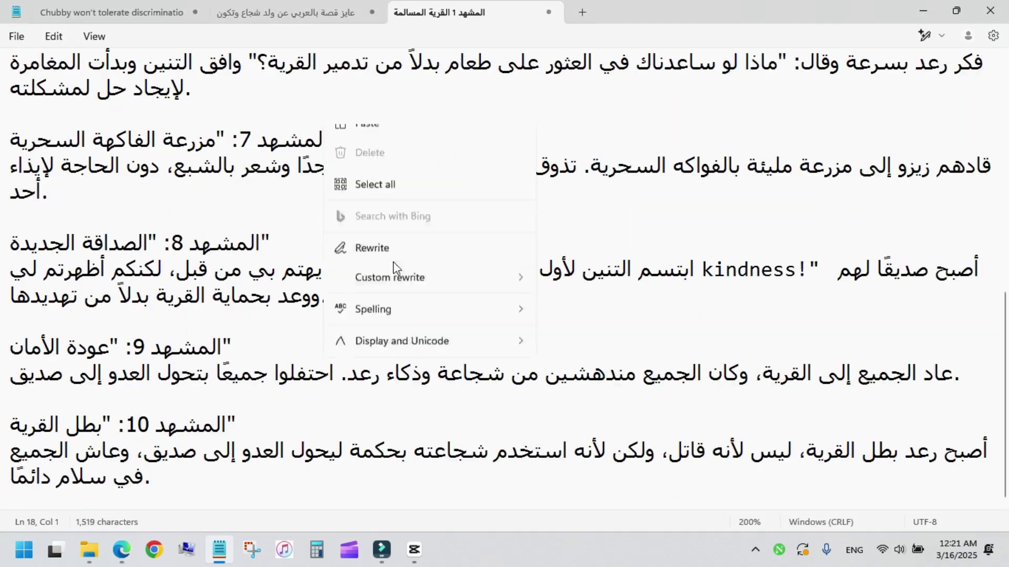
{"action": "mouse_move", "coordinate": [453, 451]}
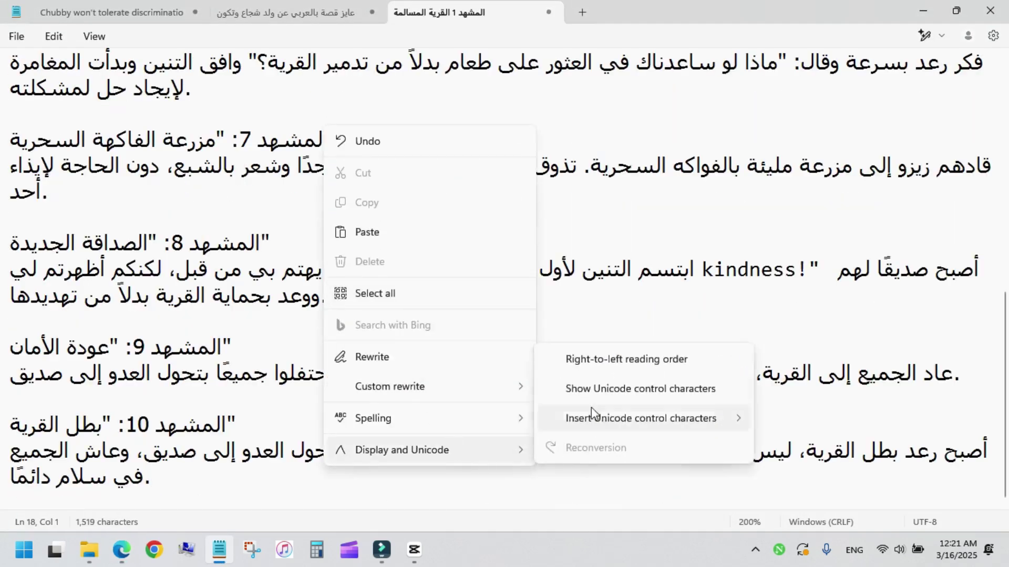
{"action": "left_click", "coordinate": [594, 362]}
{"action": "scroll", "coordinate": [662, 234], "scroll_direction": "down", "scroll_amount": 6, "text": "ctrl"}
{"action": "scroll", "coordinate": [661, 234], "scroll_direction": "down", "scroll_amount": 3, "text": "ctrl"}
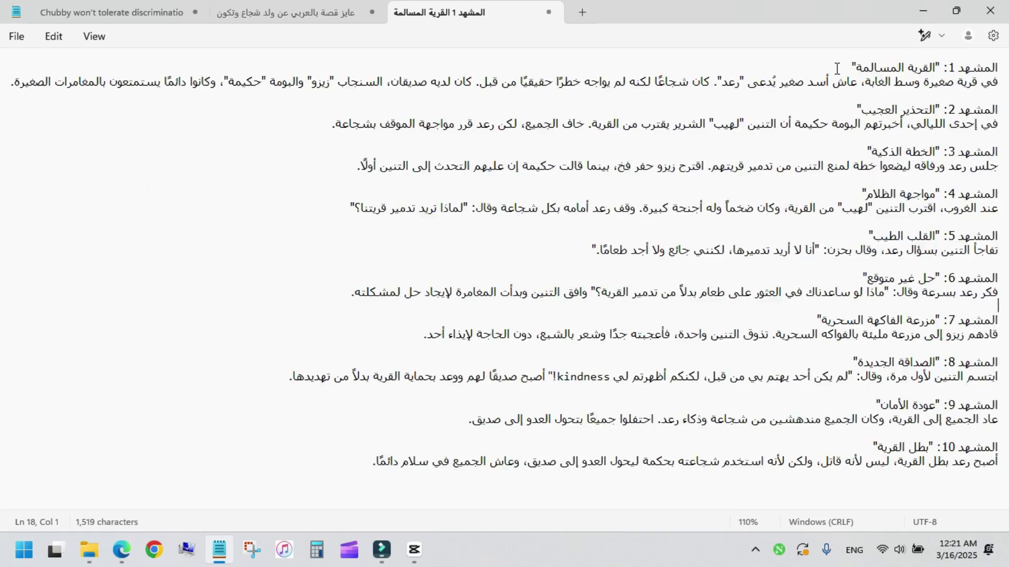
Delete the numbered heading lines of scenes 1 to 10, keeping only the narration paragraphs separated by blank lines.
{"action": "left_click_drag", "start_coordinate": [839, 66], "coordinate": [1001, 67]}
{"action": "key", "text": "BackSpace"}
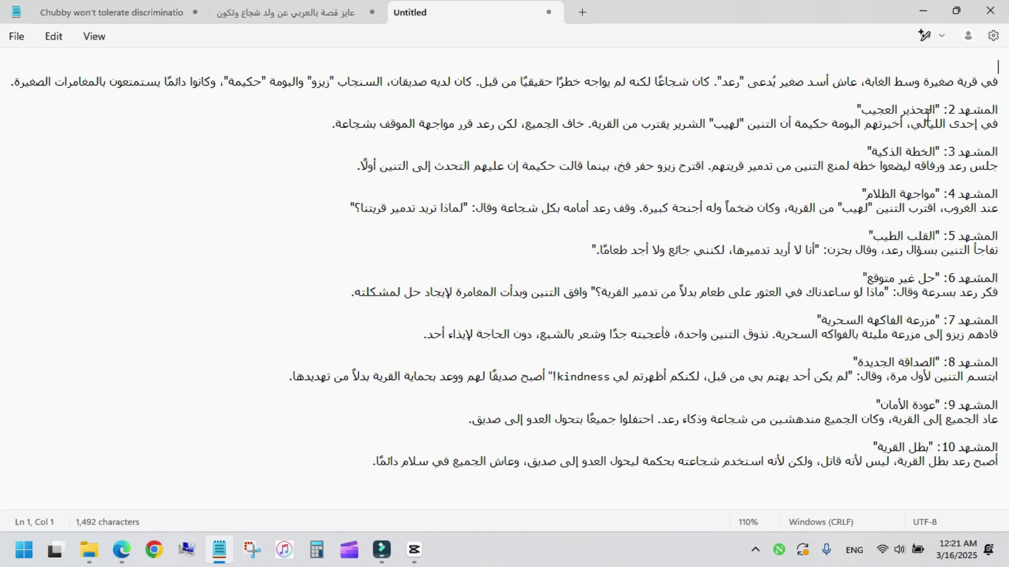
{"action": "key", "text": "Delete"}
{"action": "left_click_drag", "start_coordinate": [842, 99], "coordinate": [1001, 96]}
{"action": "key", "text": "BackSpace"}
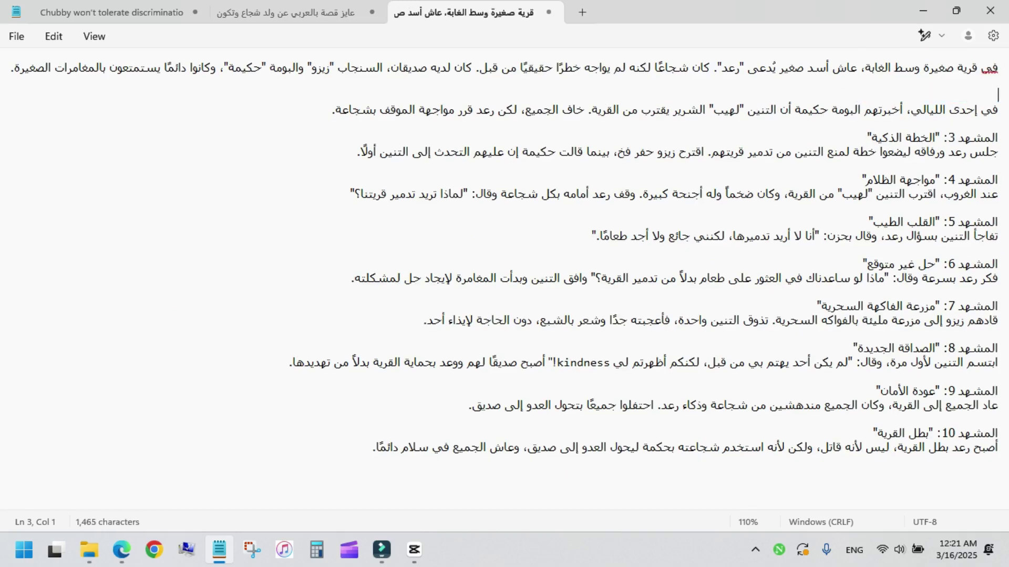
{"action": "key", "text": "Delete"}
{"action": "left_click_drag", "start_coordinate": [866, 124], "coordinate": [998, 108]}
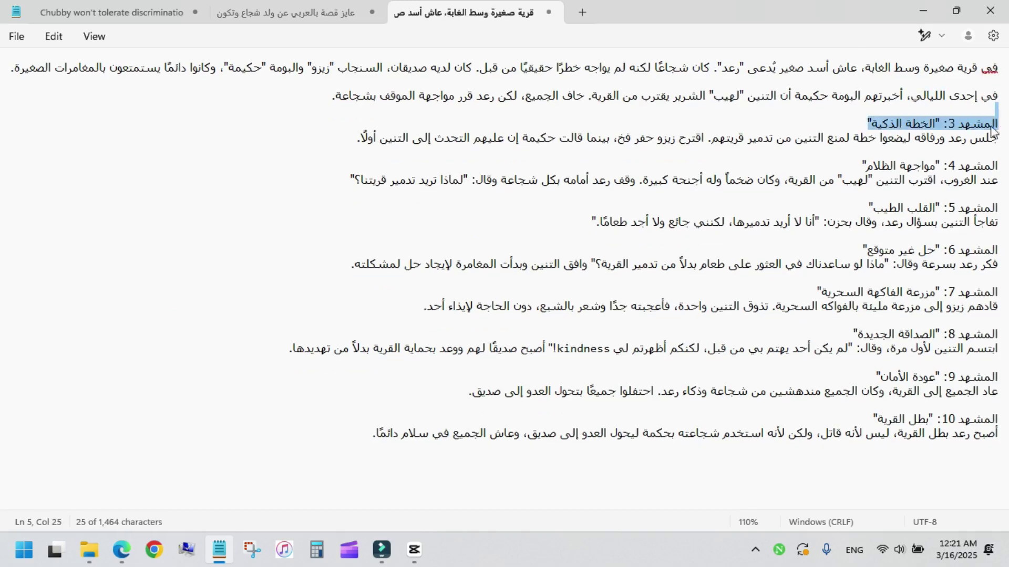
{"action": "key", "text": "BackSpace"}
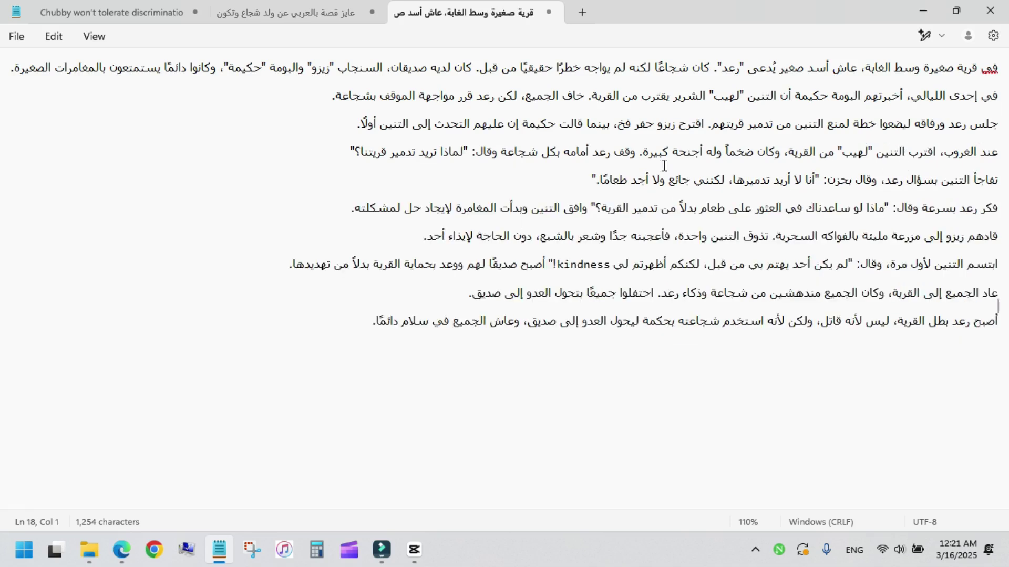
Copy the whole cleaned narration from Notepad and paste it into the ElevenLabs Text to Speech editor.
{"action": "key", "text": "ctrl+a"}
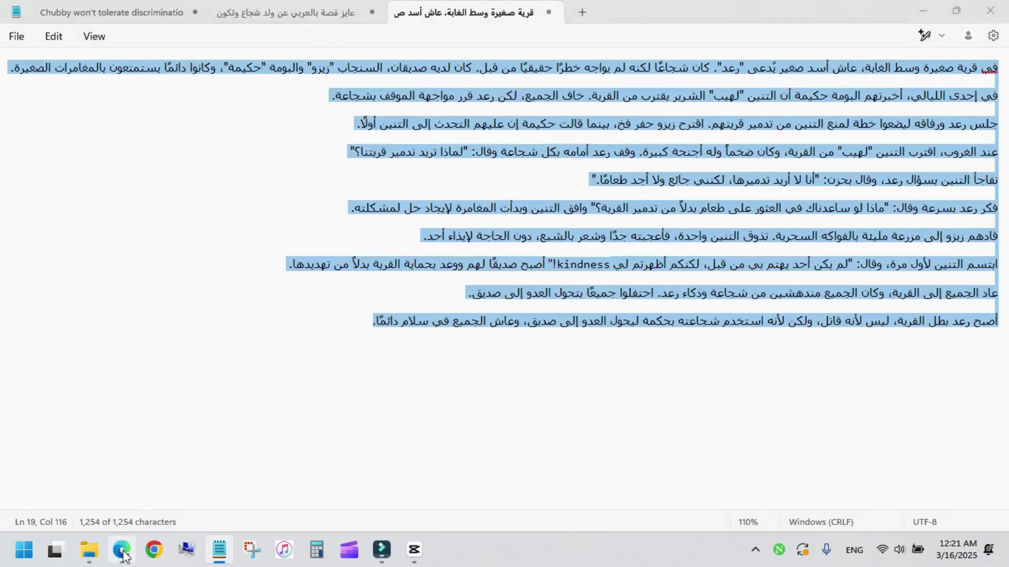
{"action": "left_click", "coordinate": [122, 550]}
{"action": "left_click", "coordinate": [426, 13]}
{"action": "right_click", "coordinate": [308, 156]}
{"action": "left_click", "coordinate": [362, 295]}
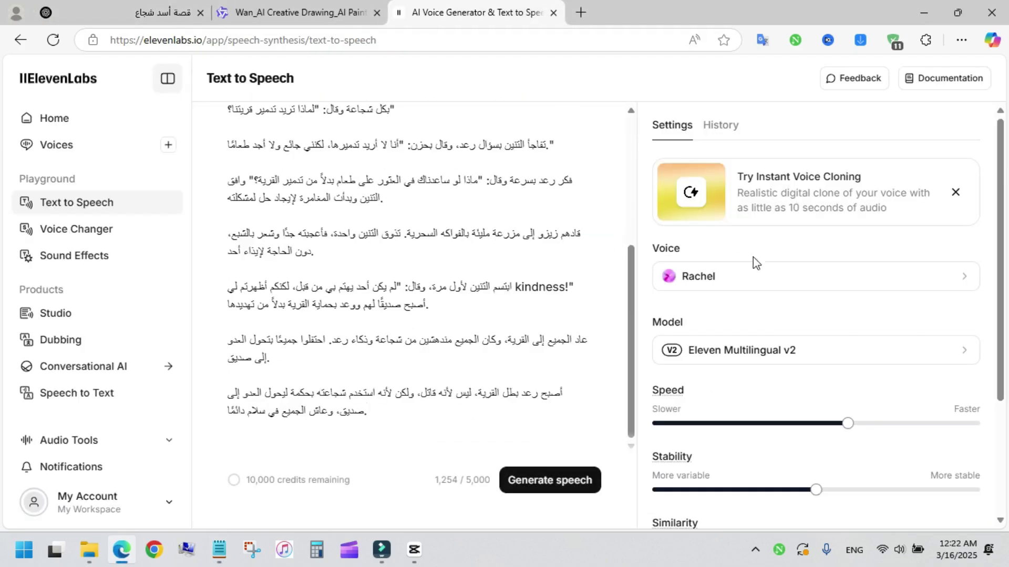
Change the narration voice to Bill from the default voices.
{"action": "left_click", "coordinate": [918, 284]}
{"action": "scroll", "coordinate": [732, 357], "scroll_direction": "down", "scroll_amount": 3}
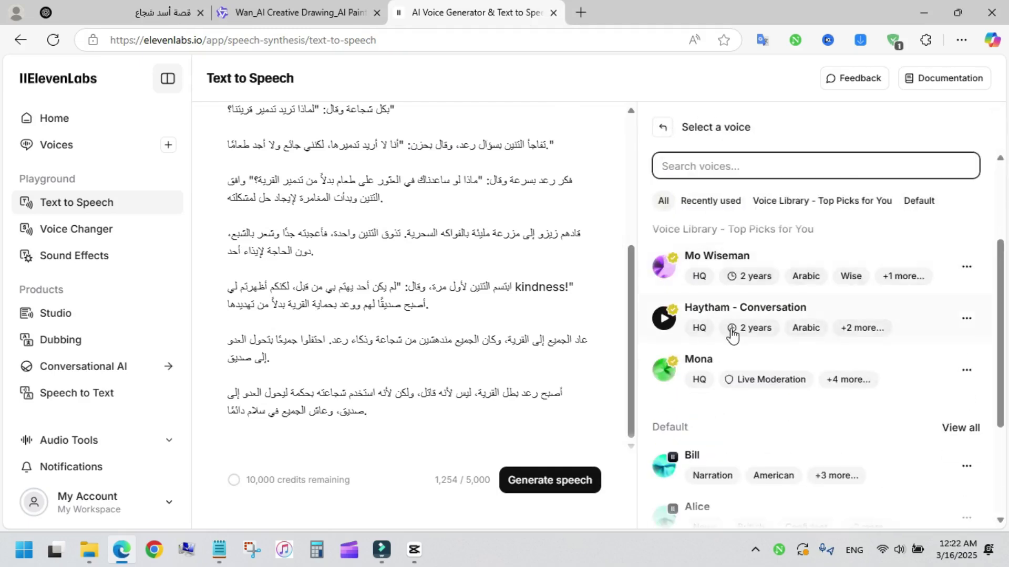
{"action": "scroll", "coordinate": [732, 336], "scroll_direction": "down", "scroll_amount": 2}
{"action": "left_click", "coordinate": [727, 386]}
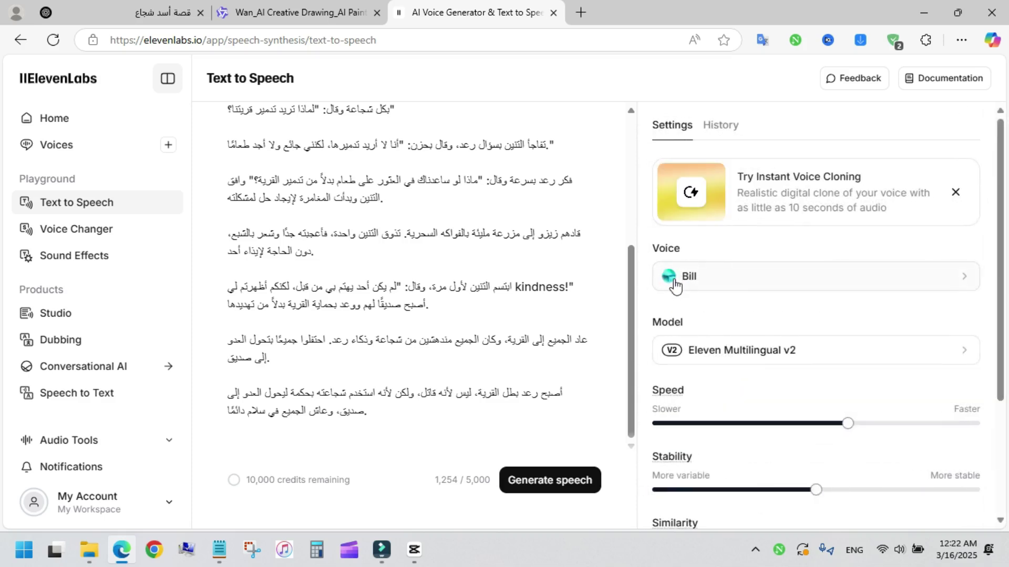
Generate the Arabic narration speech with the Bill voice and the default voice settings.
{"action": "scroll", "coordinate": [726, 399], "scroll_direction": "down", "scroll_amount": 4}
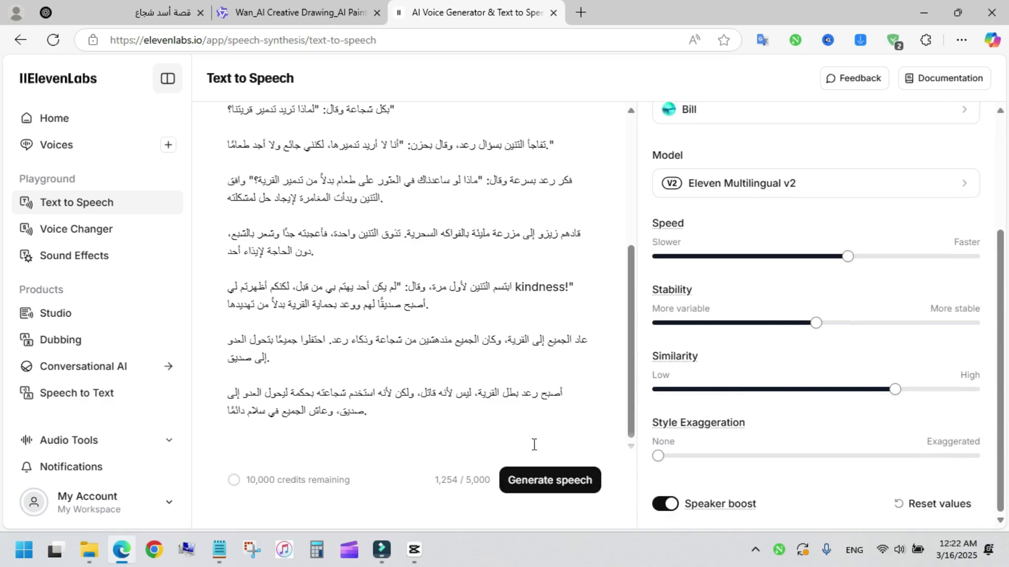
{"action": "left_click", "coordinate": [546, 480]}
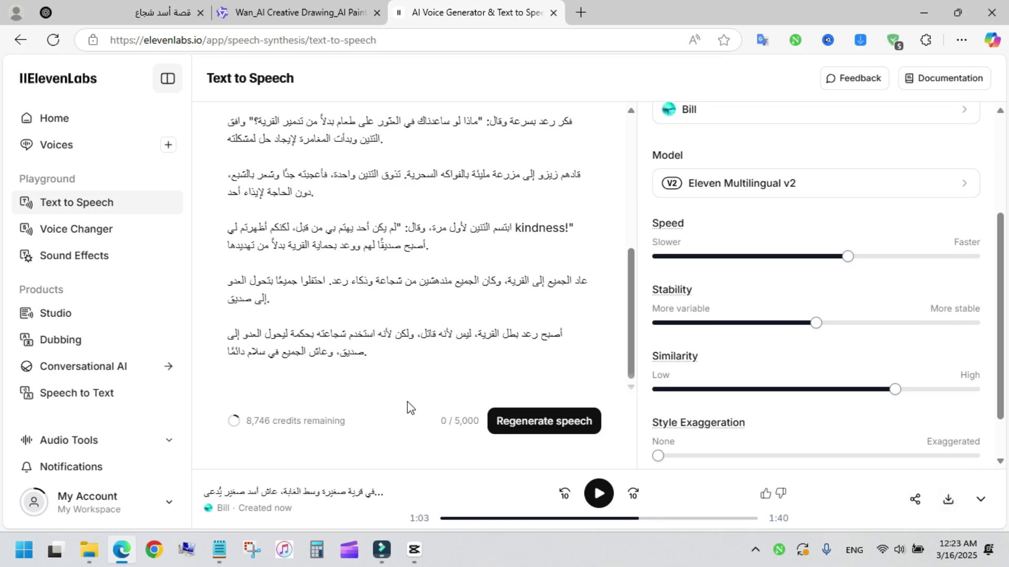
Switch to CapCut and import the ElevenLabs narration MP3 from the Downloads folder into the project media.
{"action": "left_click", "coordinate": [415, 551]}
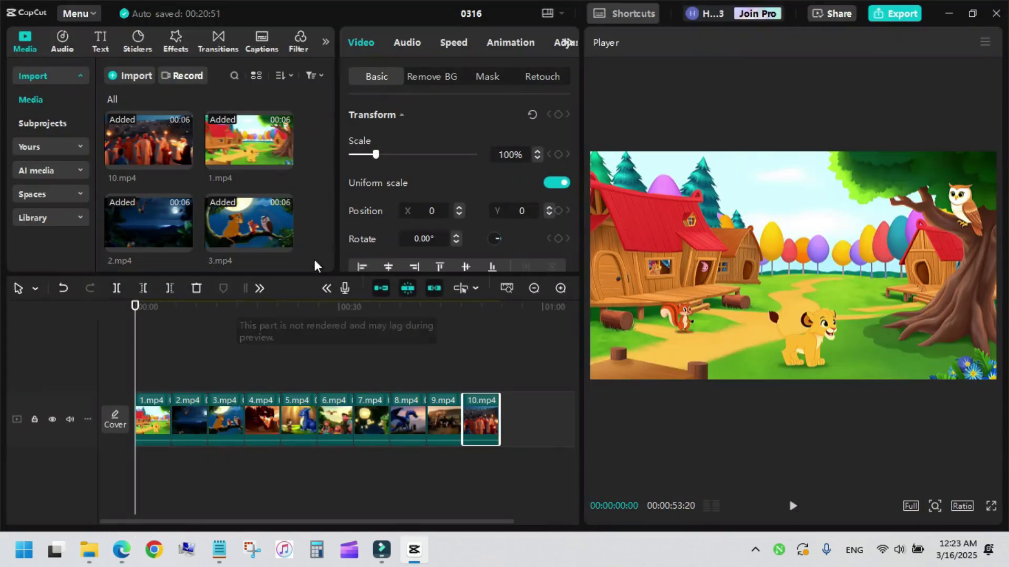
{"action": "left_click", "coordinate": [116, 78]}
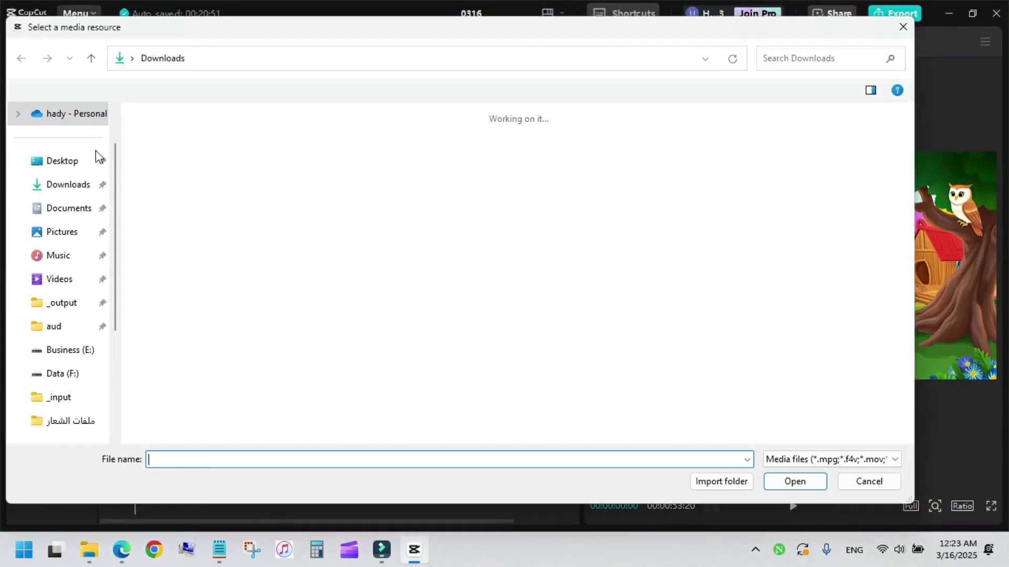
{"action": "left_click", "coordinate": [179, 189]}
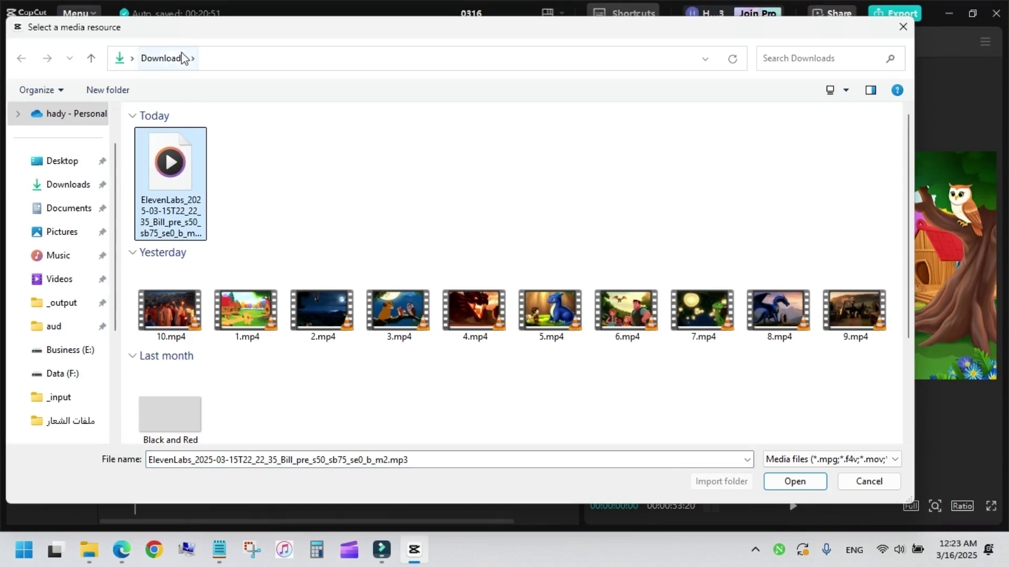
{"action": "left_click", "coordinate": [794, 482]}
Add the narration MP3 to an audio track beneath the video clips and align it with the timeline start.
{"action": "left_click", "coordinate": [142, 210]}
{"action": "left_click_drag", "start_coordinate": [142, 209], "coordinate": [197, 475]}
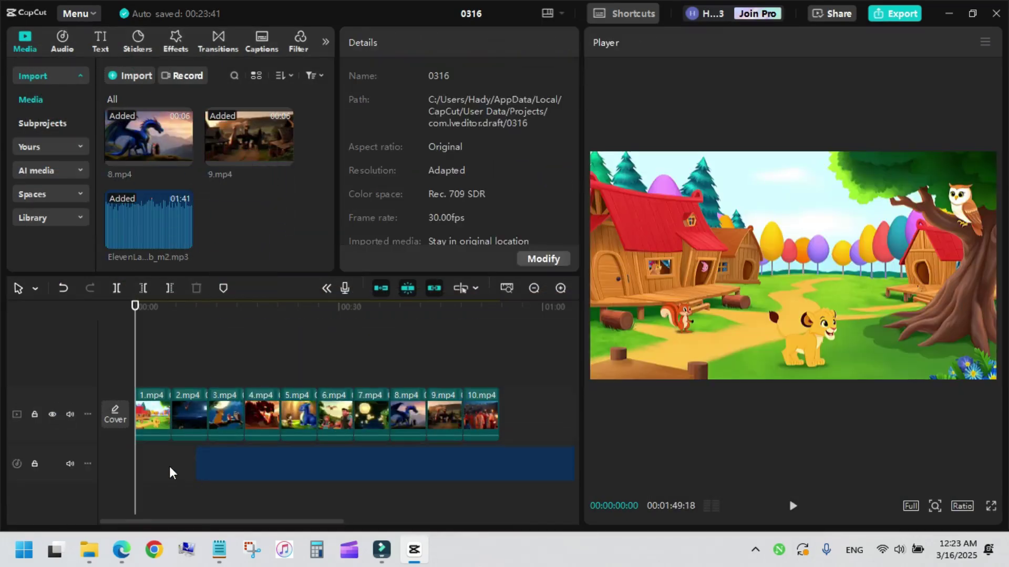
{"action": "left_click", "coordinate": [311, 462]}
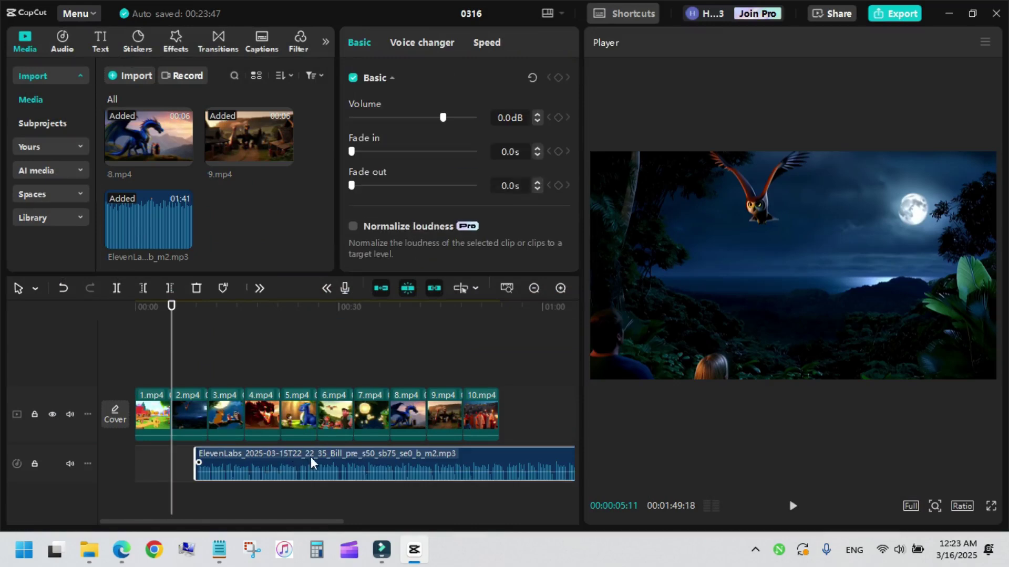
{"action": "left_click_drag", "start_coordinate": [476, 462], "coordinate": [366, 462]}
Select all ten video clips, 1.mp4 to 10.mp4, on the timeline without the narration audio.
{"action": "mouse_move", "coordinate": [349, 523]}
{"action": "left_mouse_down"}
{"action": "mouse_move", "coordinate": [515, 521]}
{"action": "mouse_move", "coordinate": [368, 515]}
{"action": "left_mouse_up"}
{"action": "scroll", "coordinate": [367, 477], "scroll_direction": "down", "scroll_amount": 2}
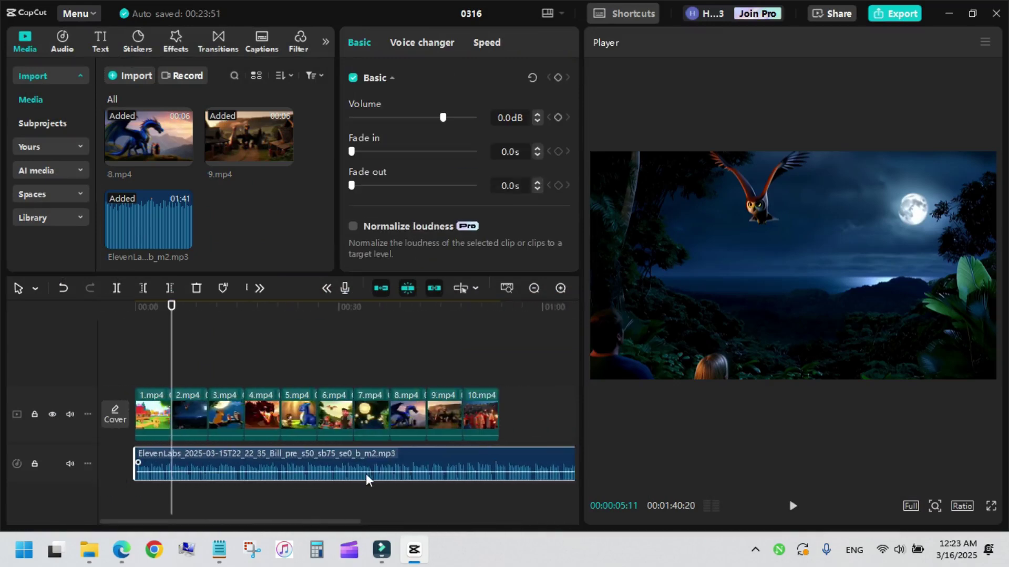
{"action": "scroll", "coordinate": [366, 479], "scroll_direction": "down", "scroll_amount": 1}
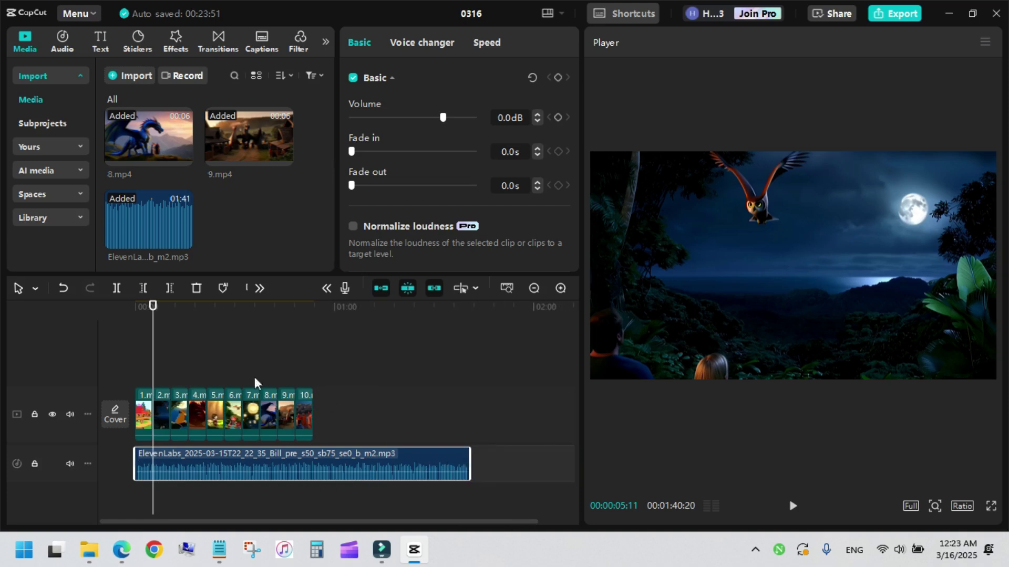
{"action": "left_click_drag", "start_coordinate": [347, 412], "coordinate": [157, 412]}
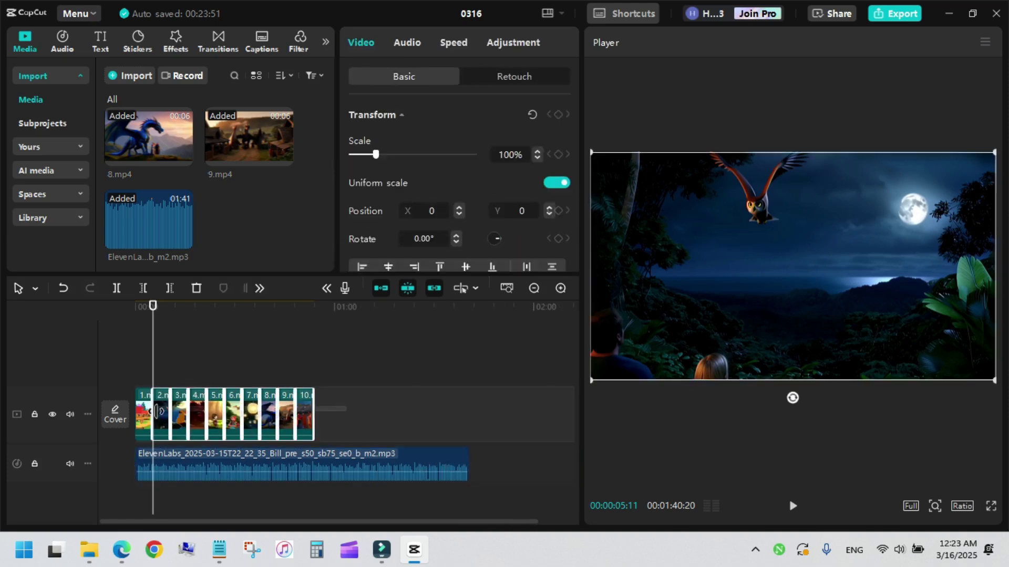
{"action": "left_click", "coordinate": [302, 309]}
{"action": "left_click_drag", "start_coordinate": [303, 316], "coordinate": [370, 314]}
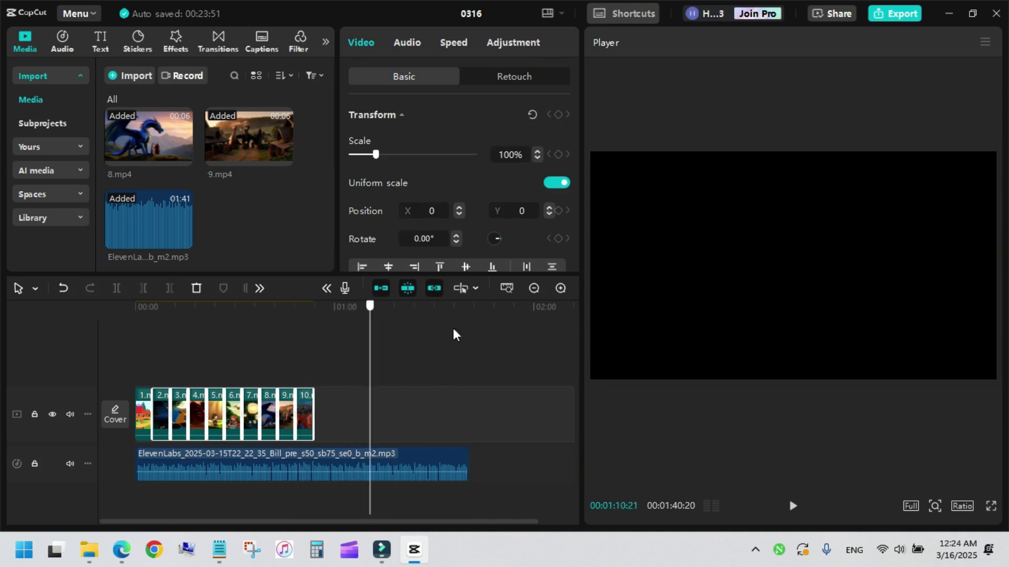
{"action": "left_click", "coordinate": [331, 420]}
{"action": "left_click_drag", "start_coordinate": [367, 386], "coordinate": [147, 404]}
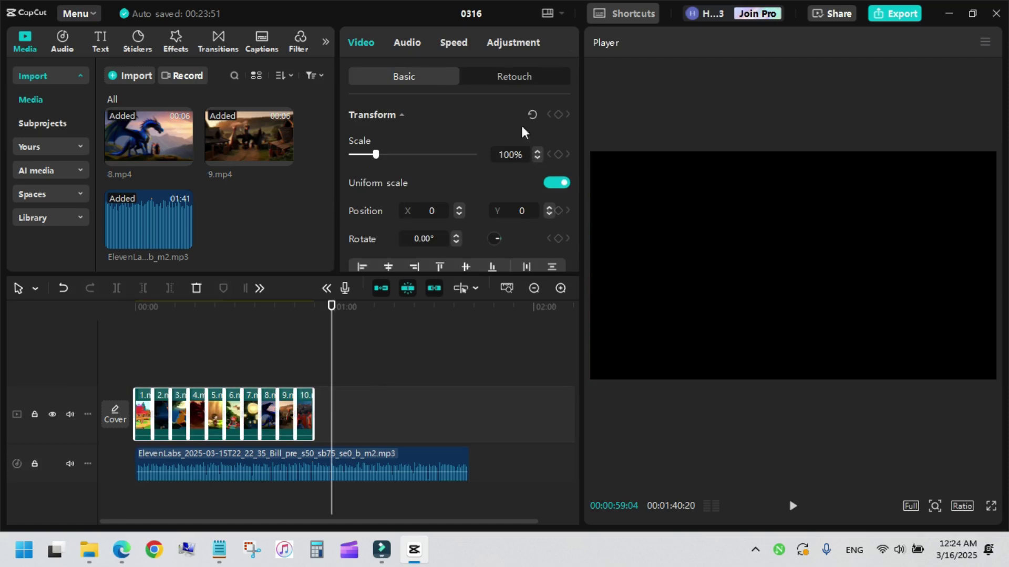
Try a 0.60x speed on the selected clips, then slow them to 0.50x to approach the narration's length.
{"action": "left_click", "coordinate": [453, 43]}
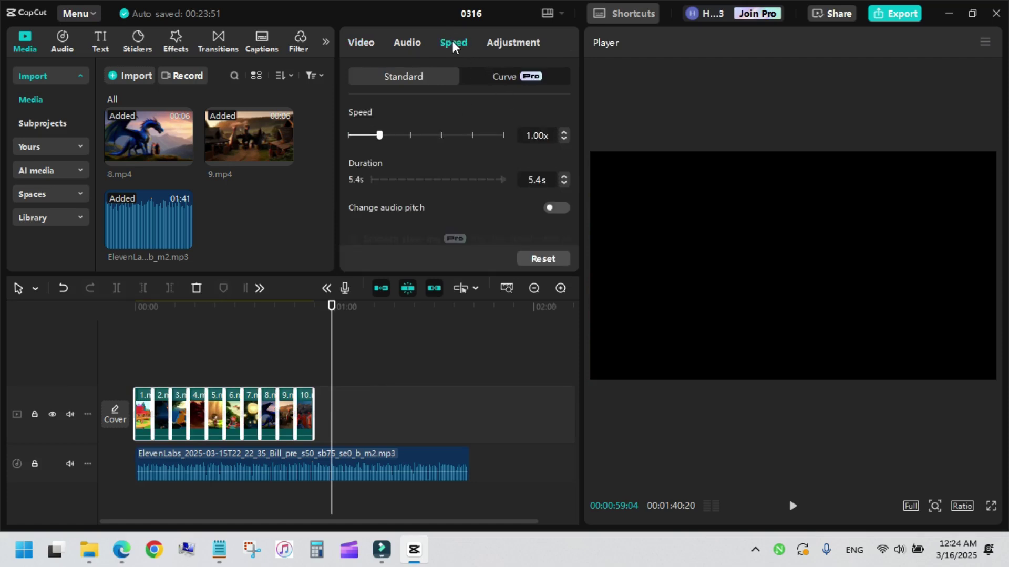
{"action": "left_click", "coordinate": [563, 140]}
{"action": "left_click", "coordinate": [563, 140]}
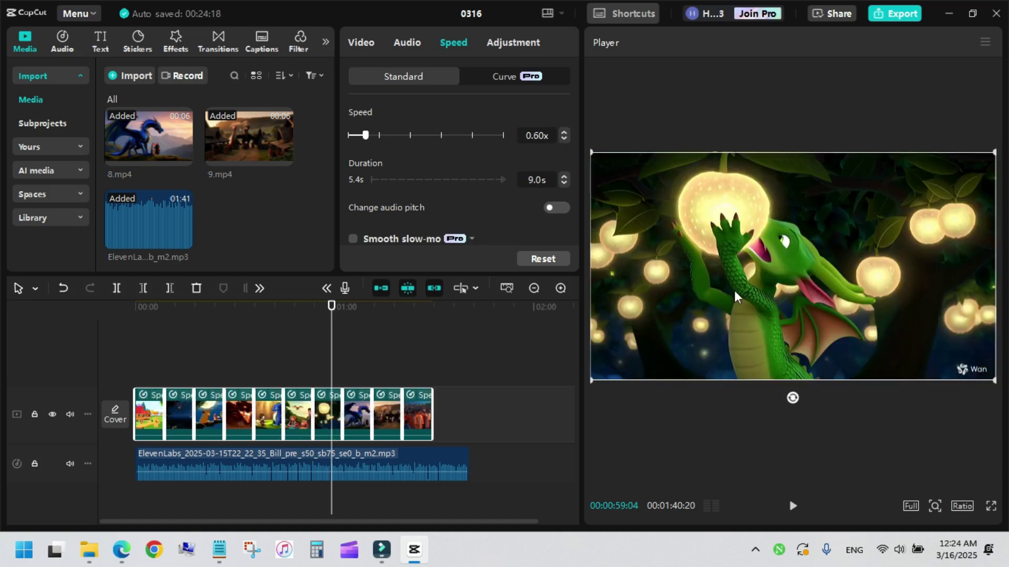
{"action": "left_click", "coordinate": [563, 139]}
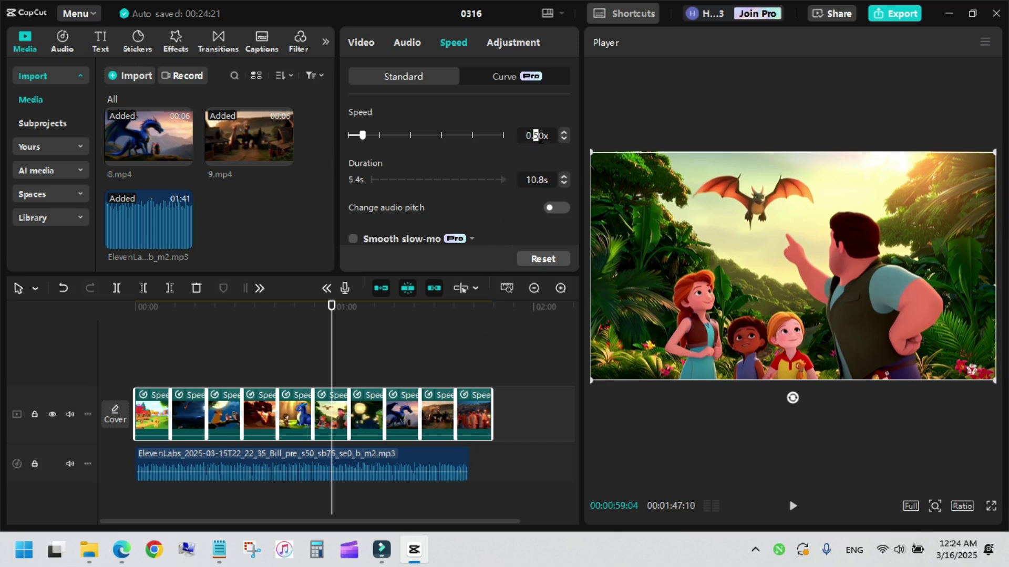
{"action": "scroll", "coordinate": [537, 137], "scroll_direction": "down", "scroll_amount": 1}
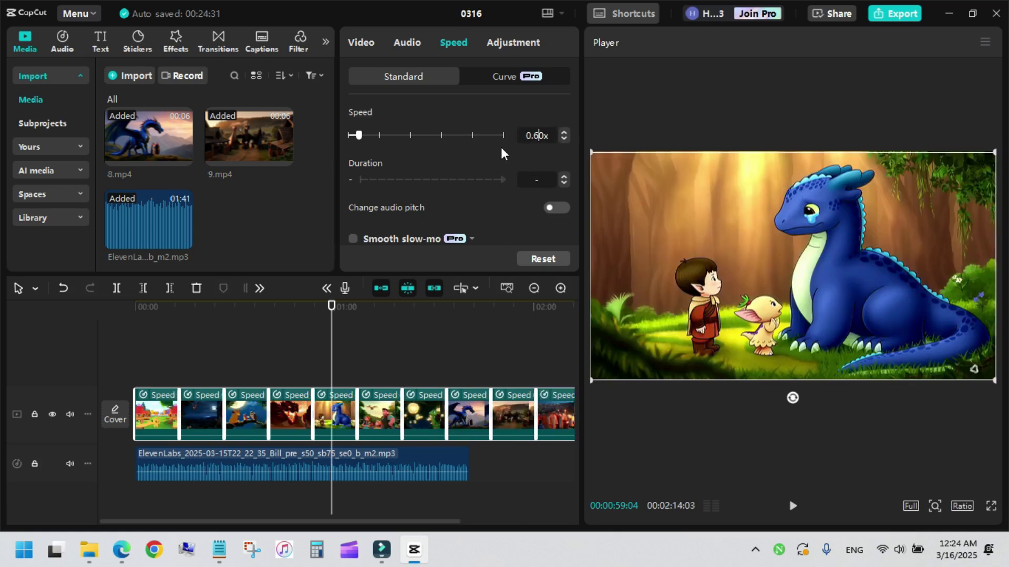
{"action": "key", "text": "Return"}
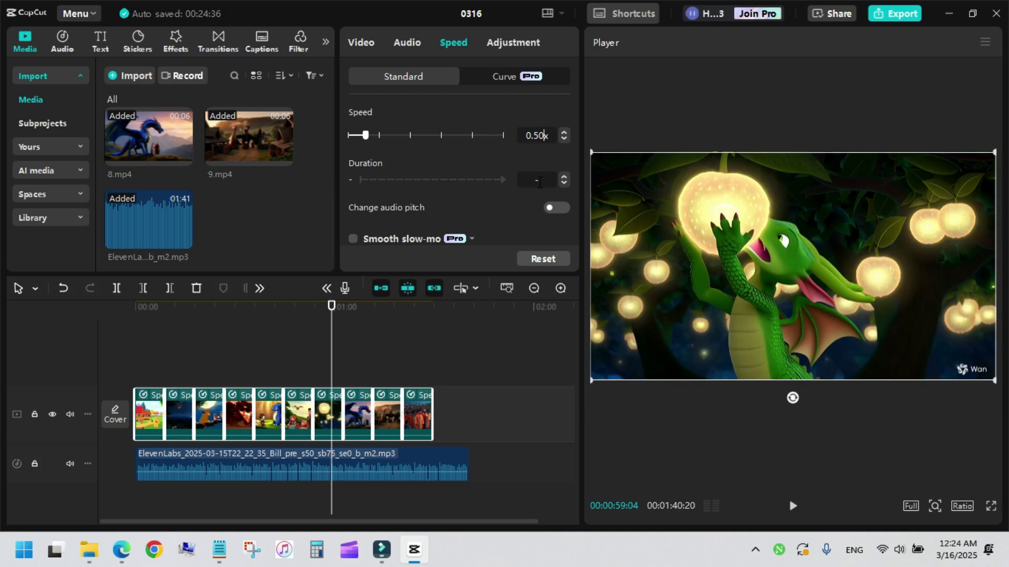
{"action": "left_click", "coordinate": [519, 124]}
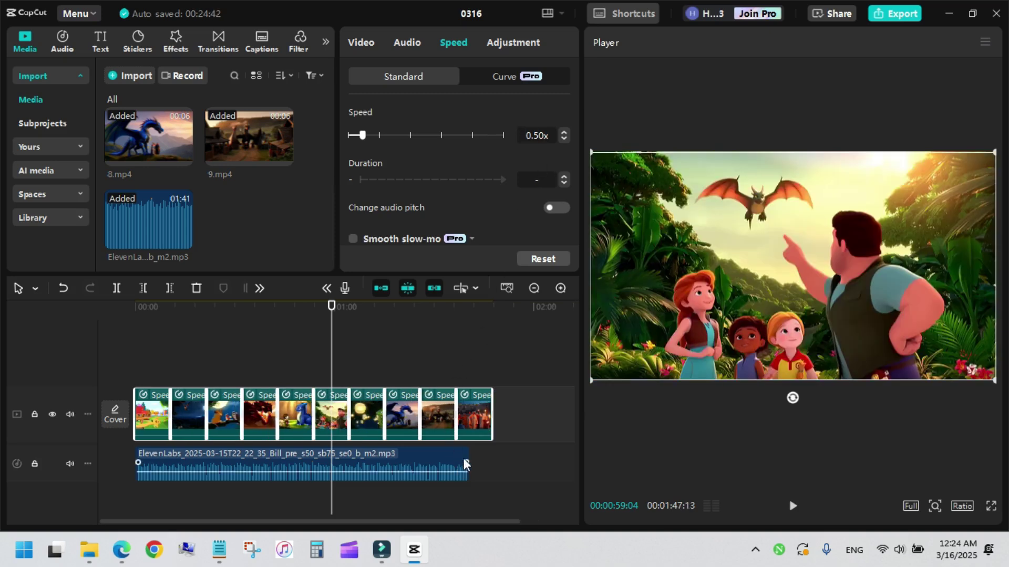
Fine-tune the clips' speed to 0.53x, check the last clip near the narration's end and return the playhead to the start.
{"action": "key", "text": "Up"}
{"action": "key", "text": "Up"}
{"action": "key", "text": "Up"}
{"action": "left_click_drag", "start_coordinate": [471, 314], "coordinate": [463, 310]}
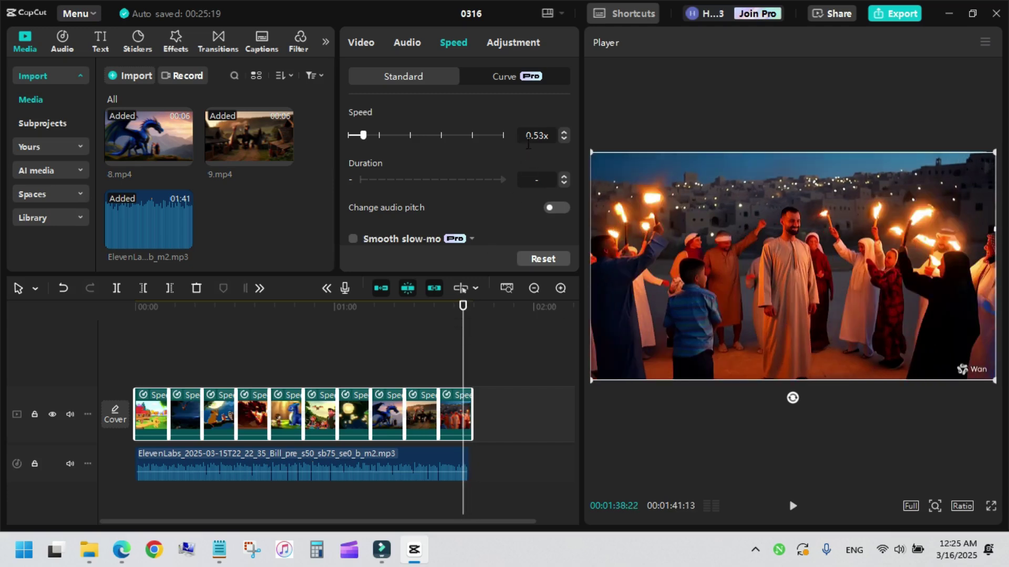
{"action": "left_click_drag", "start_coordinate": [463, 313], "coordinate": [135, 337]}
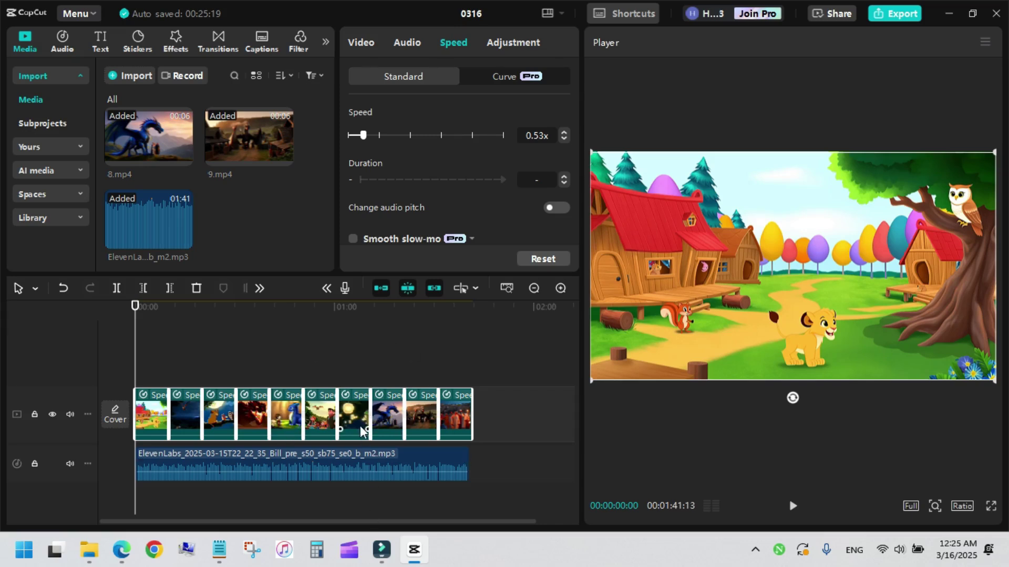
Export the finished video in mp4 format under the name ai.
{"action": "left_click", "coordinate": [894, 16]}
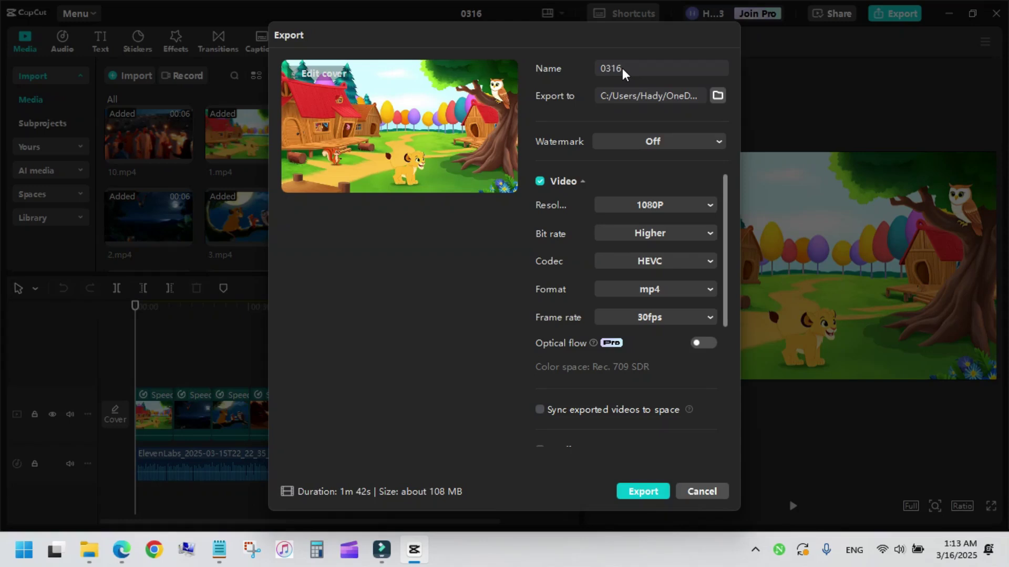
{"action": "left_click_drag", "start_coordinate": [623, 72], "coordinate": [598, 72]}
{"action": "type", "text": "fdsfdsfs"}
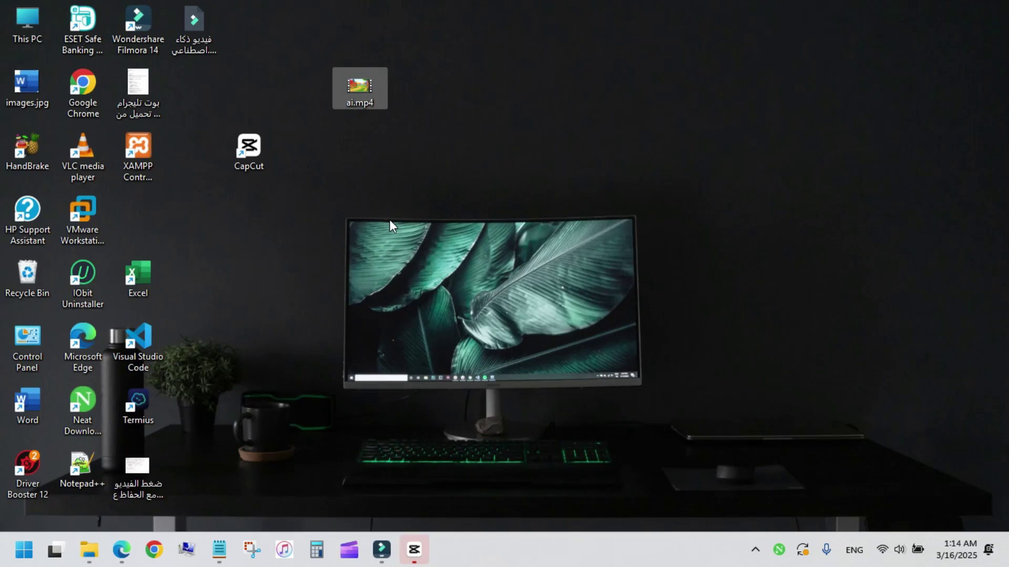
{"action": "left_click_drag", "start_coordinate": [361, 105], "coordinate": [380, 138]}
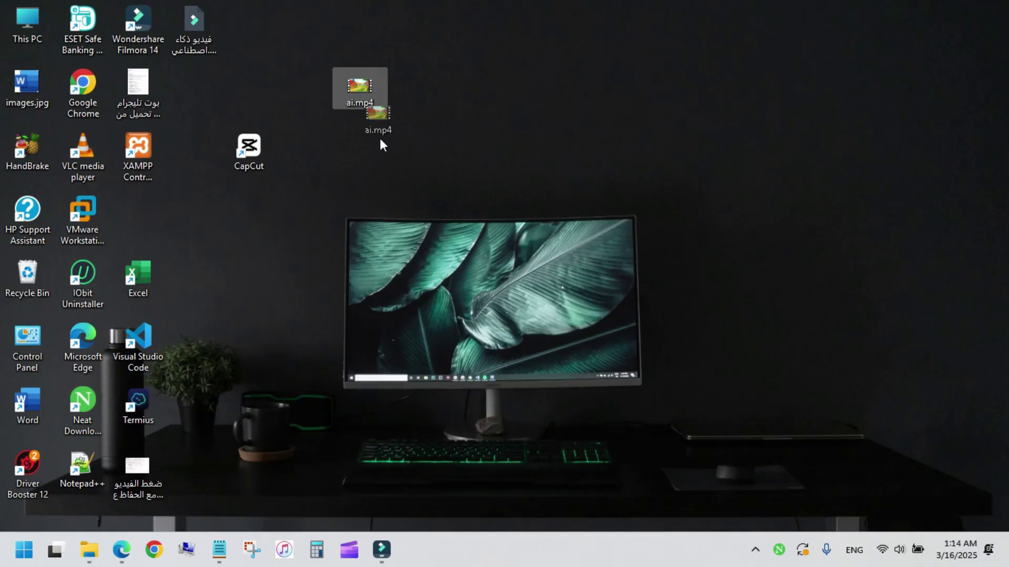
{"action": "left_click_drag", "start_coordinate": [319, 57], "coordinate": [383, 158]}
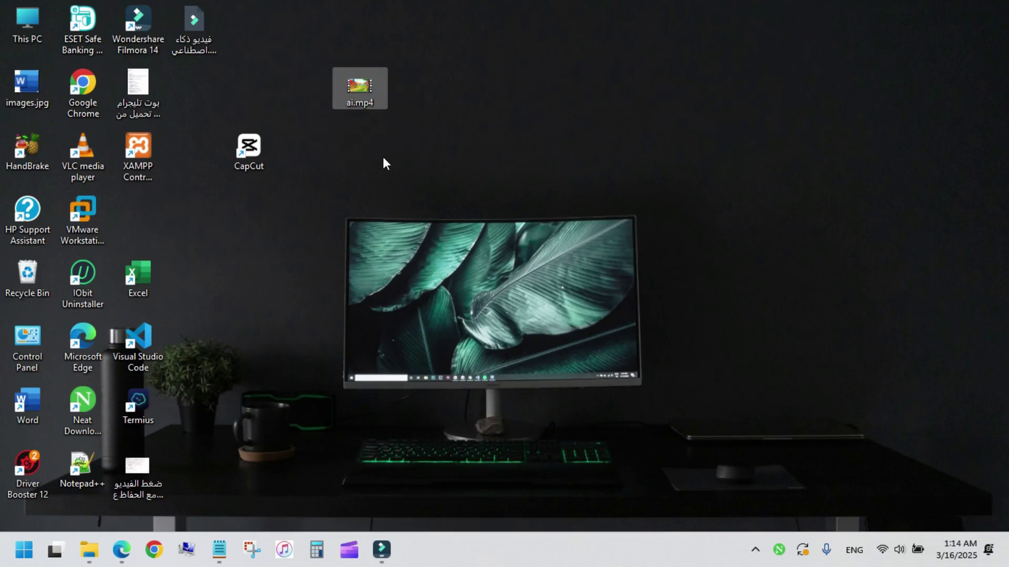